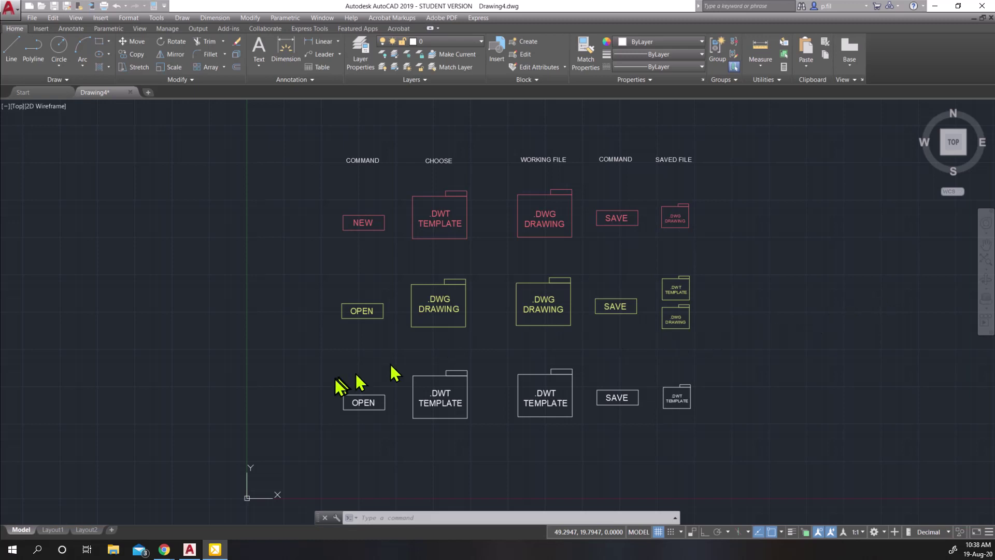
Select the bottom row of diagram objects, then clear the selection
mouse_move(318, 357)
mouse_down()
mouse_move(328, 428)
mouse_move(348, 447)
mouse_move(377, 453)
mouse_move(698, 470)
mouse_move(756, 437)
mouse_move(755, 389)
mouse_move(672, 357)
mouse_move(329, 356)
mouse_up()
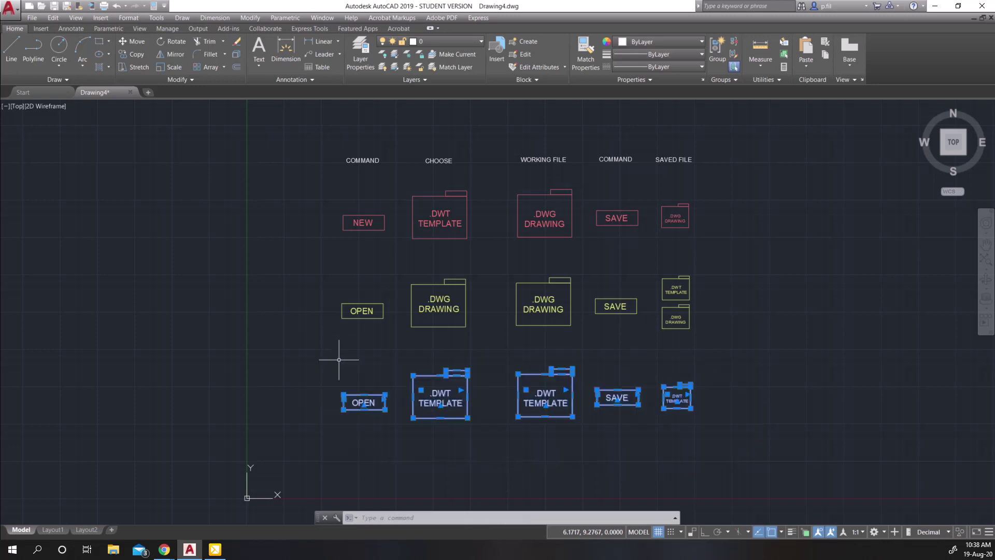
key(Escape)
key(Escape)
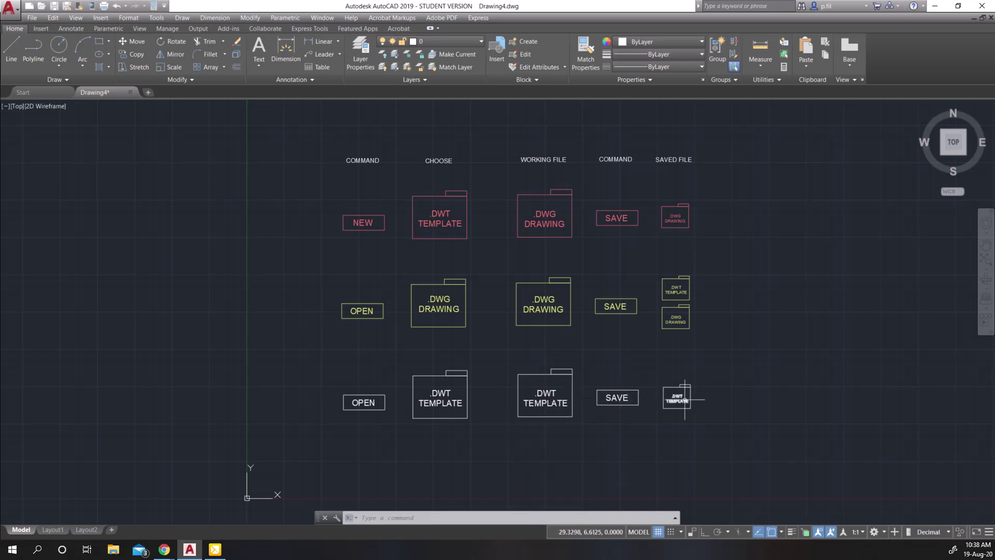
mouse_move(685, 398)
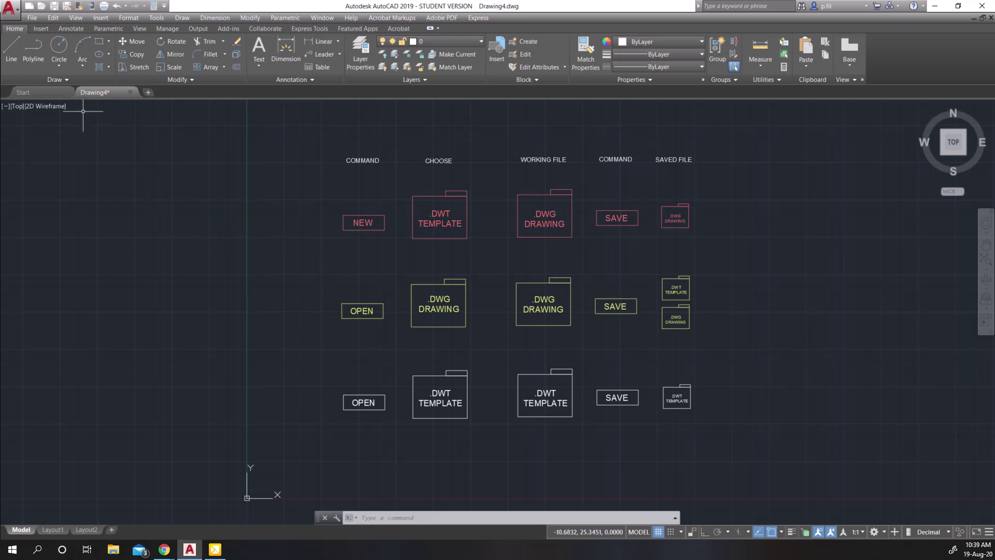
Open the acad template after filtering the file list to Drawing Template (*.dwt)
click(41, 7)
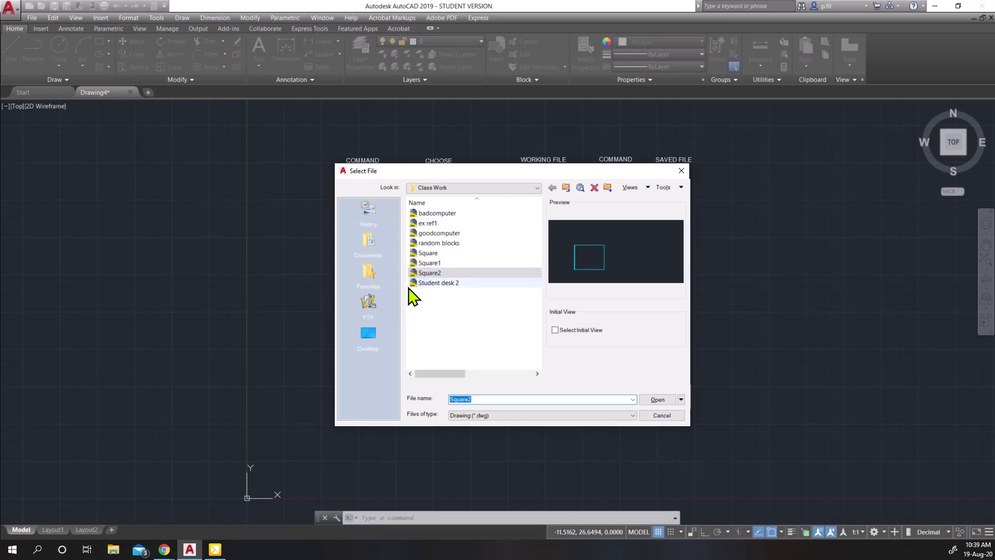
click(499, 418)
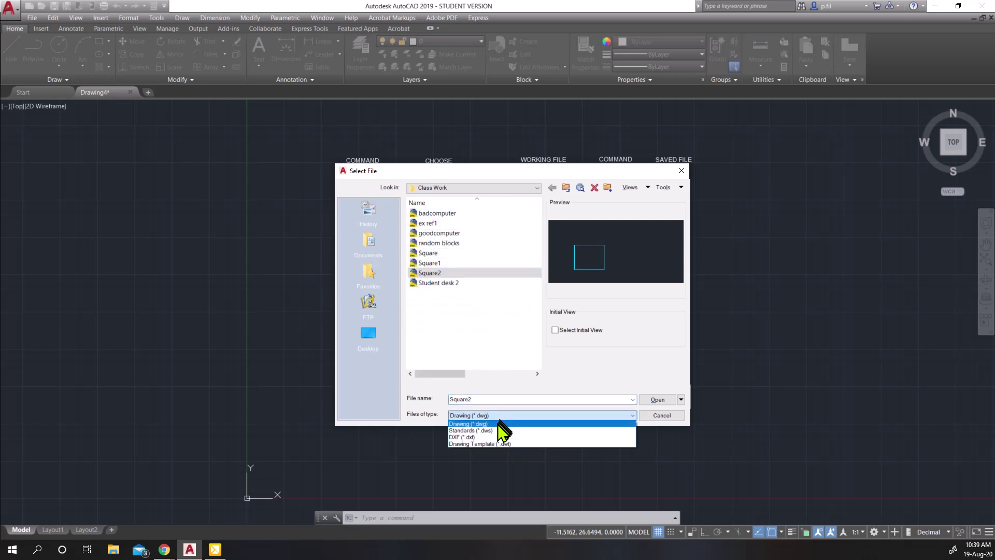
click(480, 444)
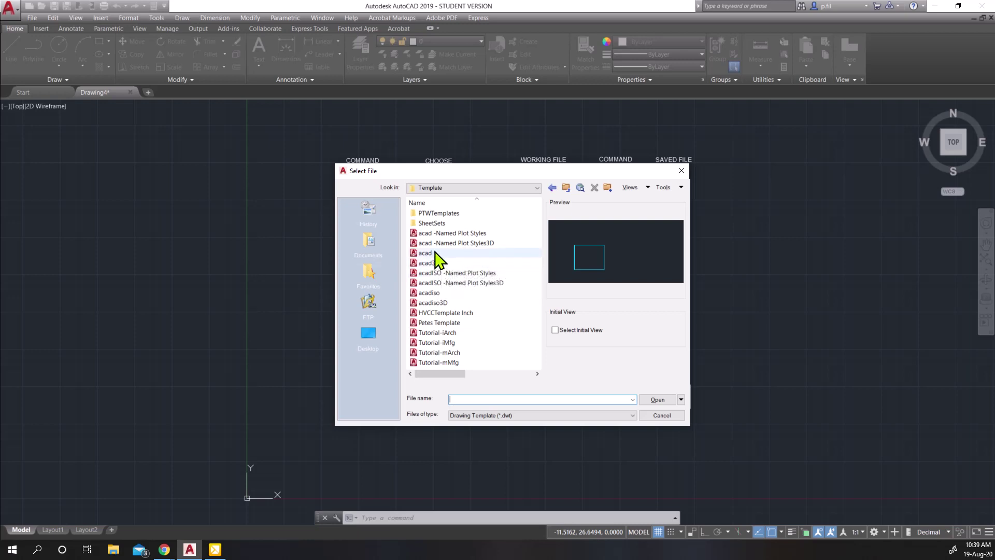
click(435, 253)
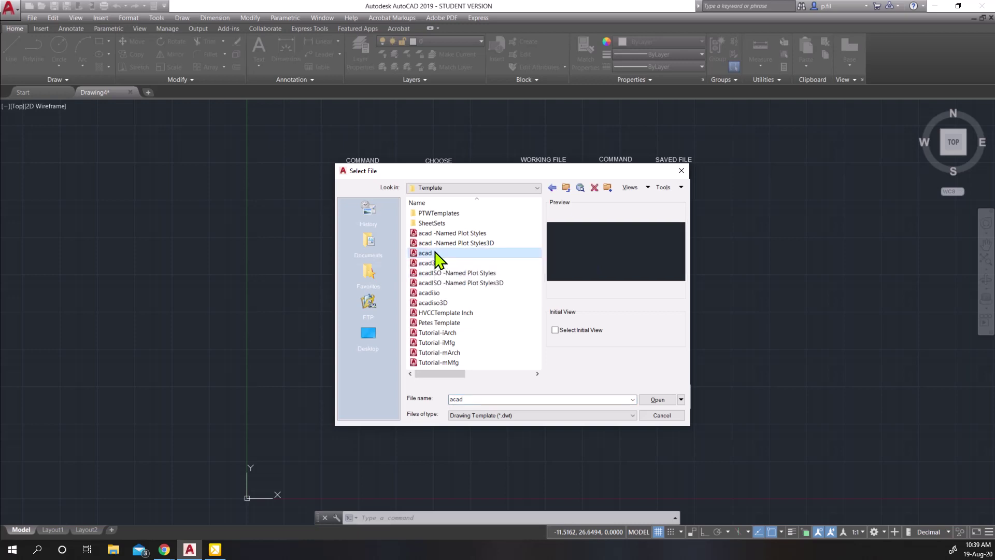
click(658, 400)
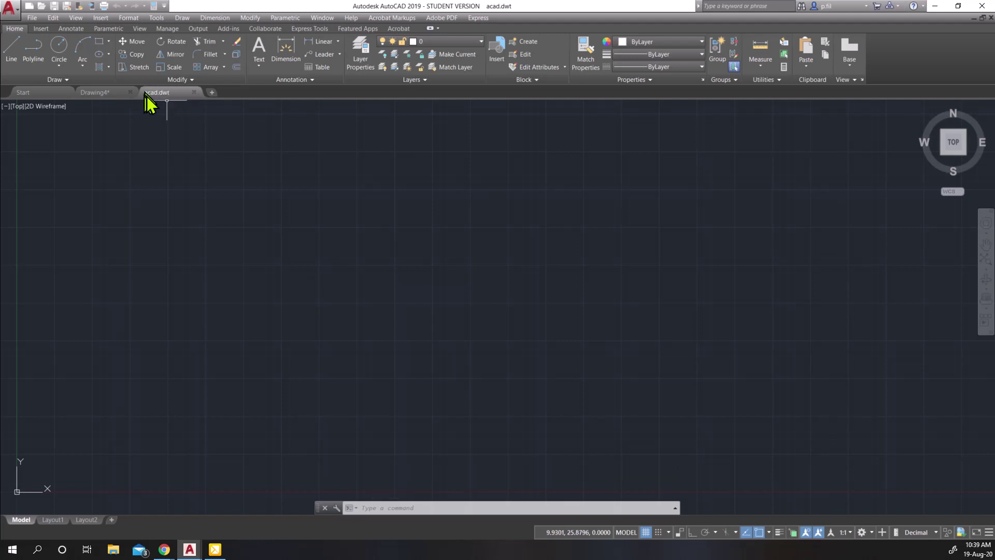
mouse_move(153, 97)
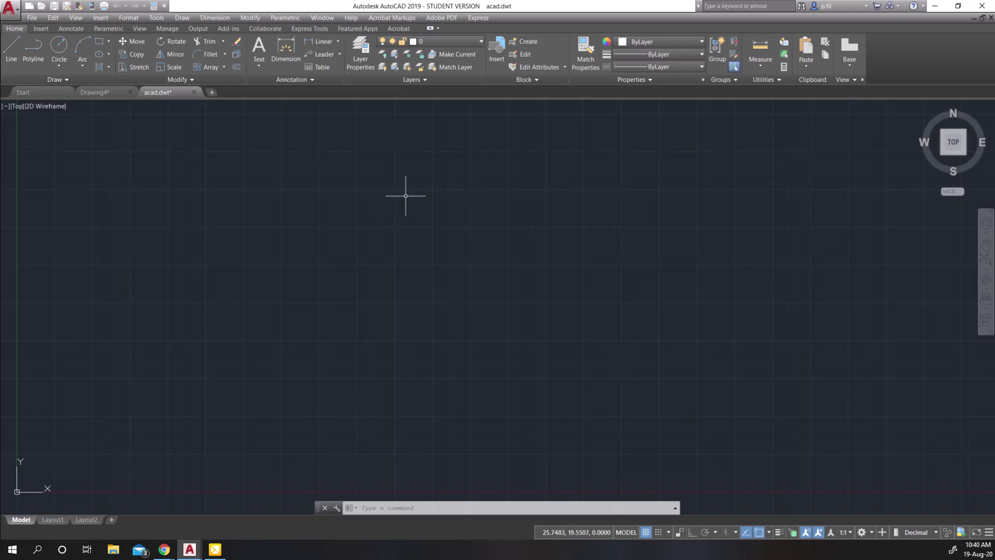
Create a new layer named Blue Layer and give it colour 140
click(362, 61)
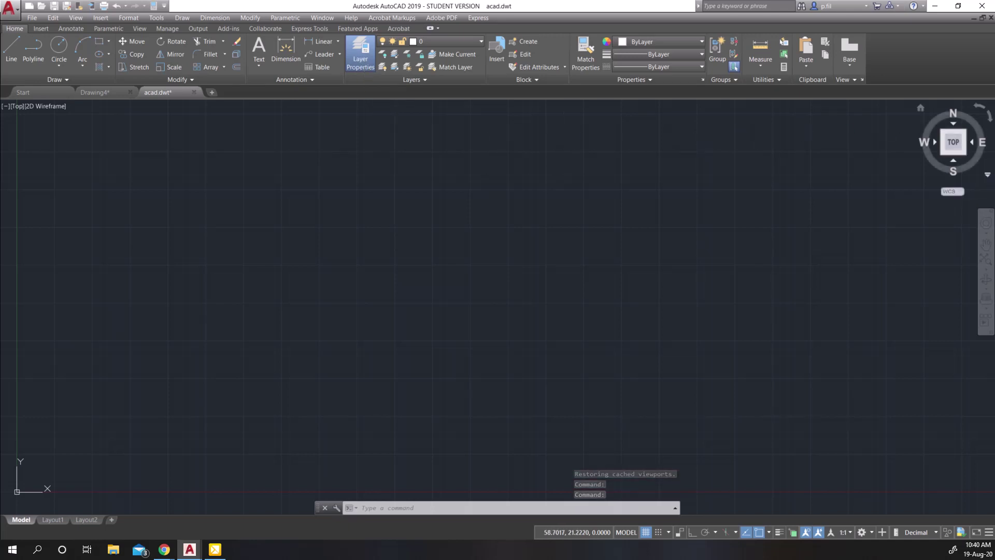
drag(607, 266, 289, 251)
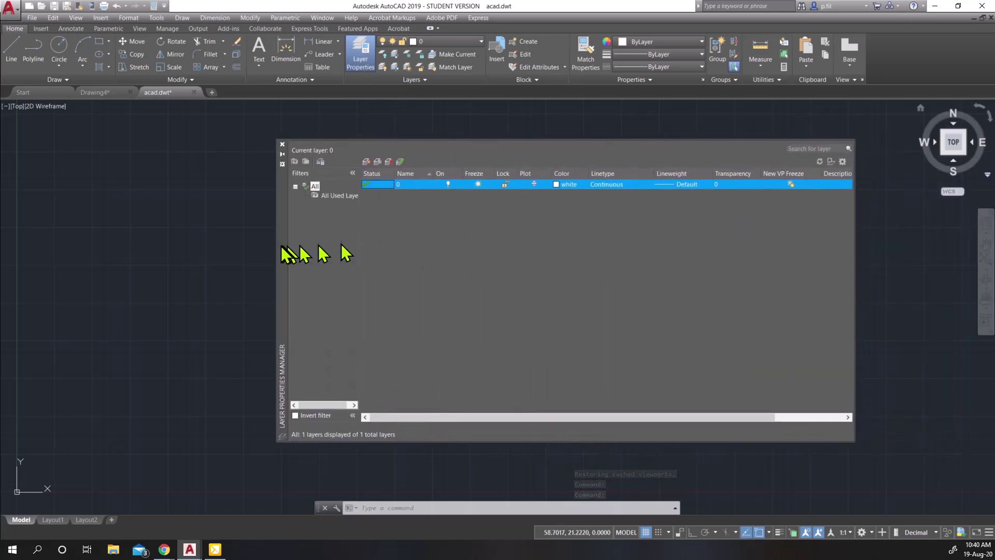
click(355, 161)
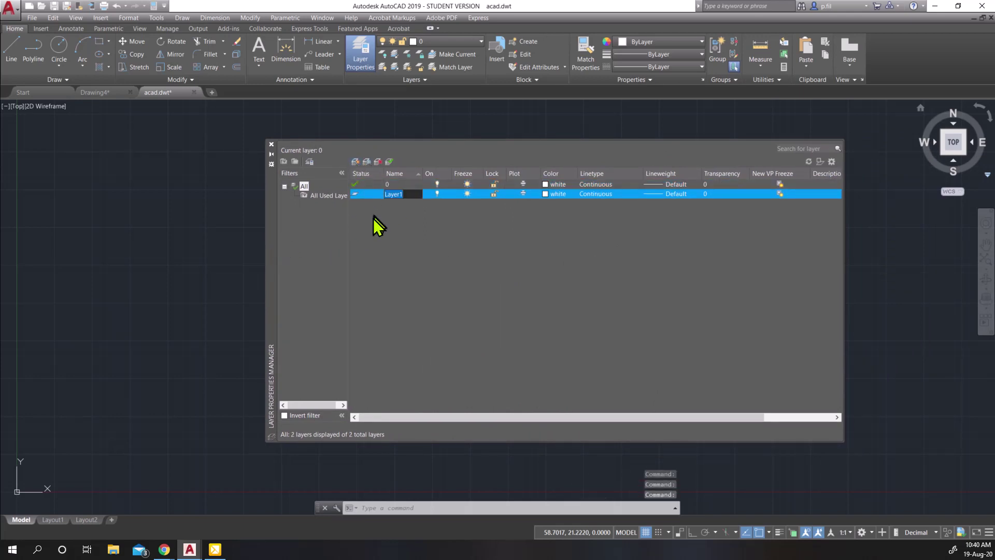
text(Blue)
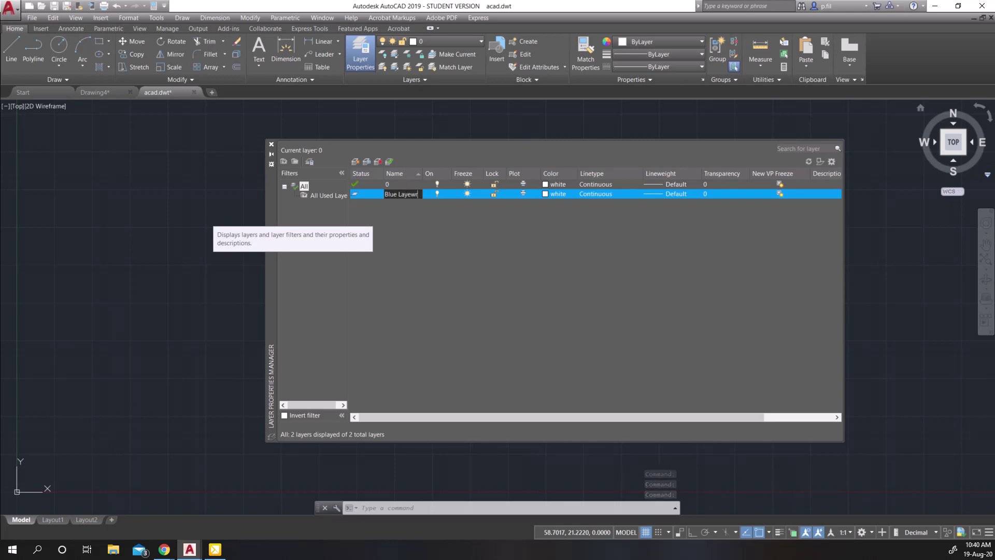
text( Laye)
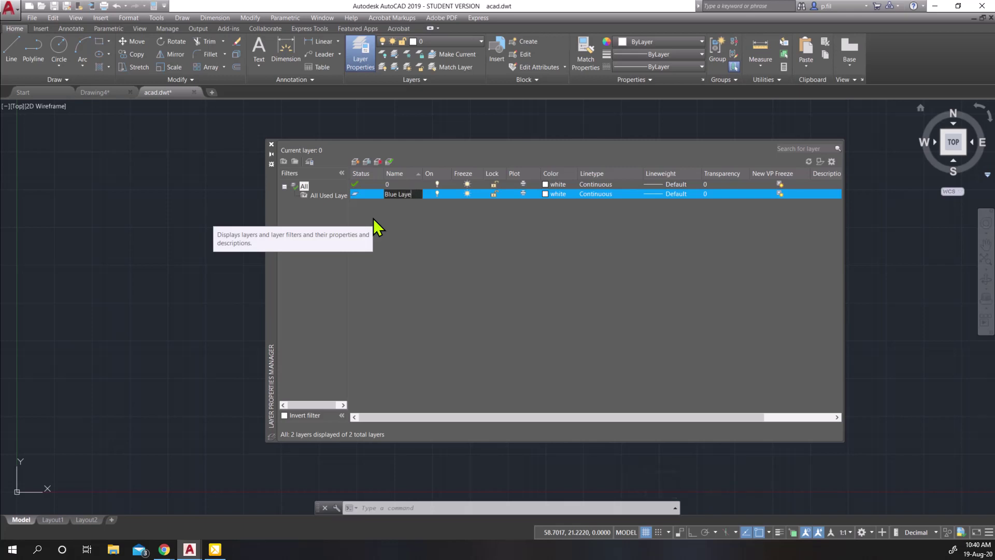
text(r)
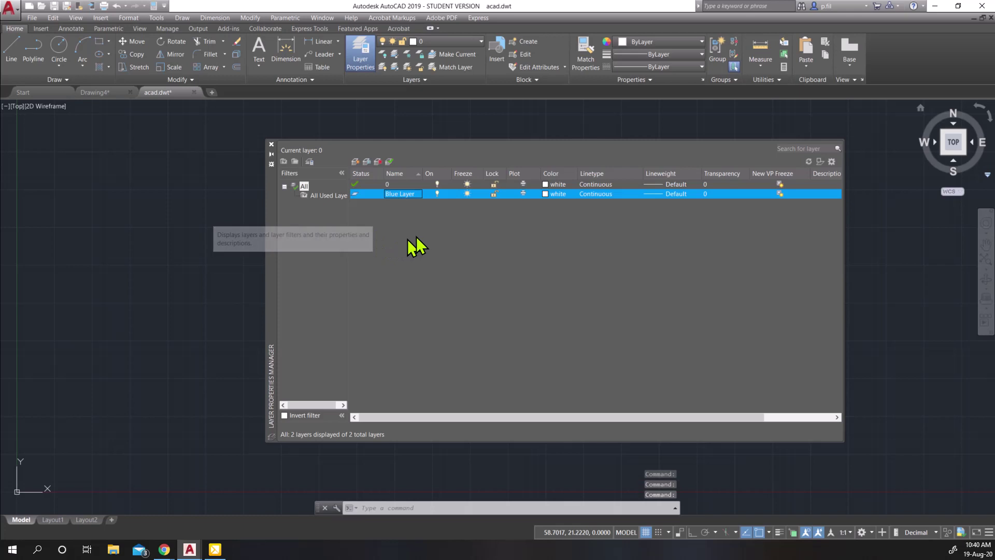
click(546, 194)
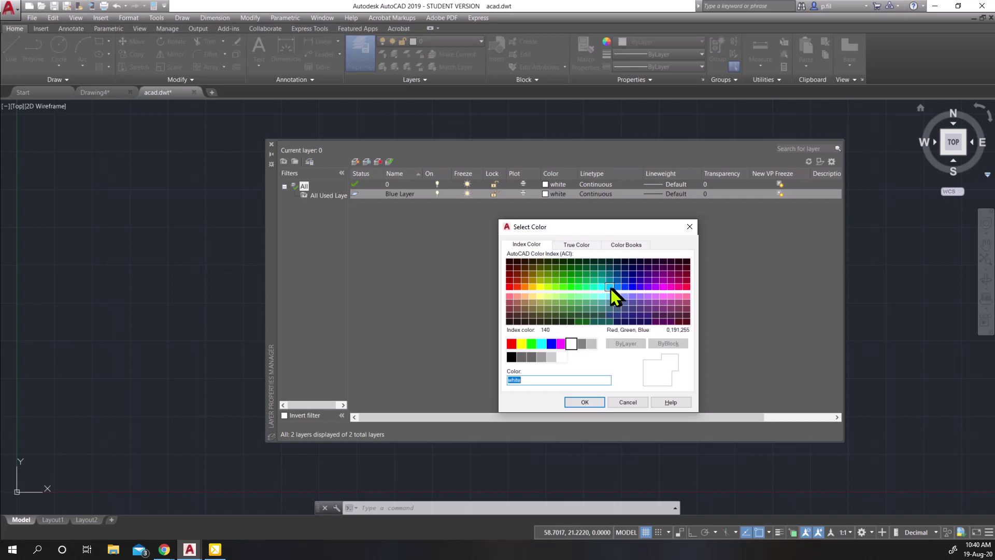
click(610, 287)
click(584, 403)
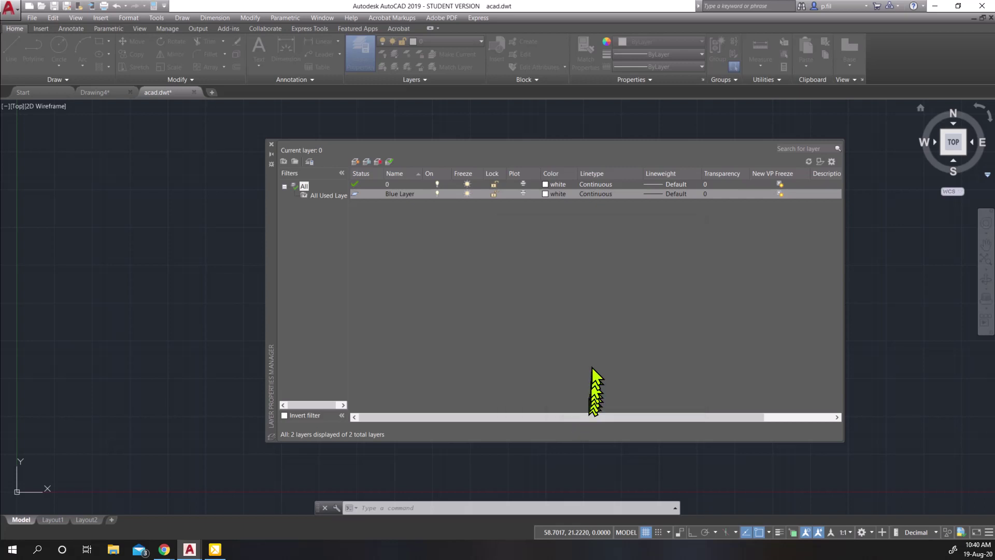
Set Blue Layer's lineweight to 0.30 mm and close the Layer Properties Manager
click(669, 194)
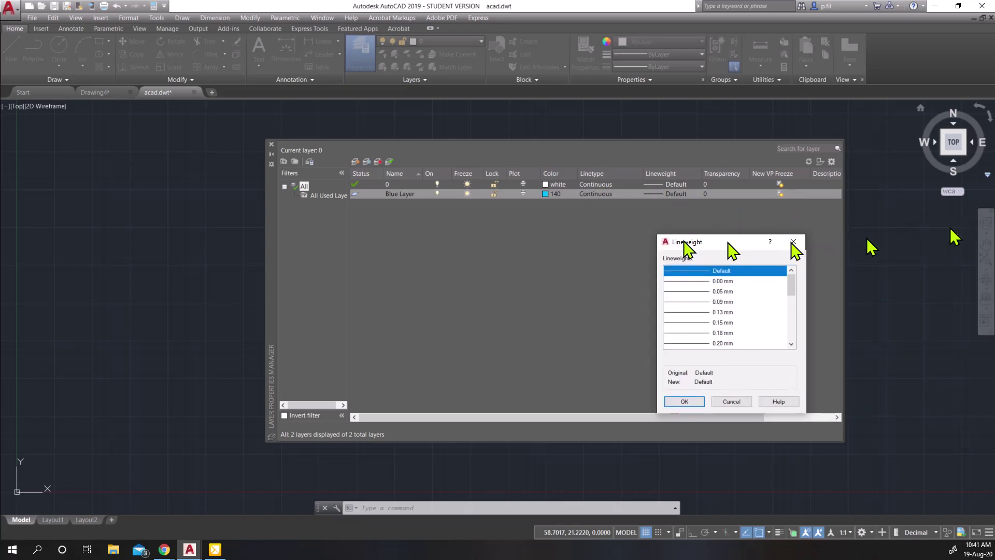
drag(705, 240, 648, 239)
scroll(656, 328, down, 1)
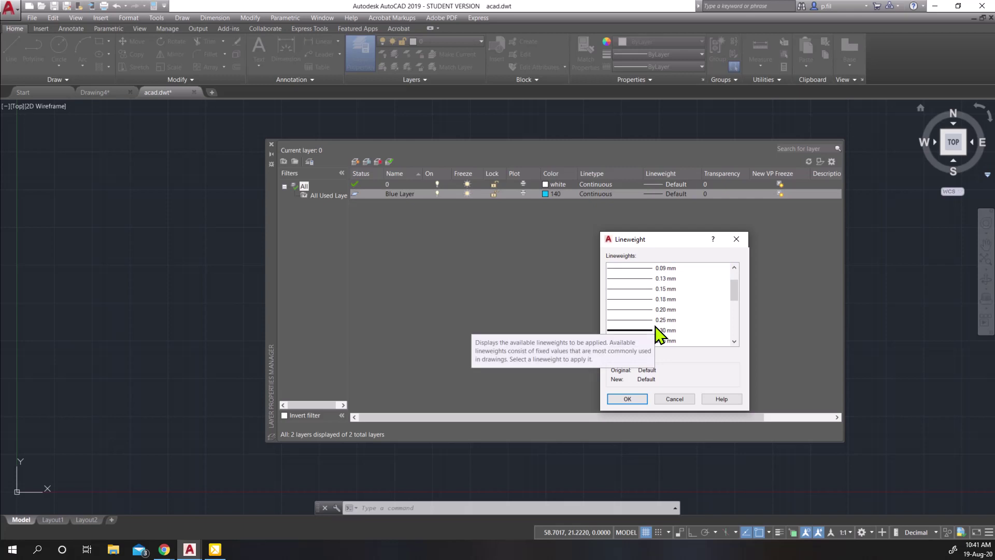
click(652, 331)
click(633, 400)
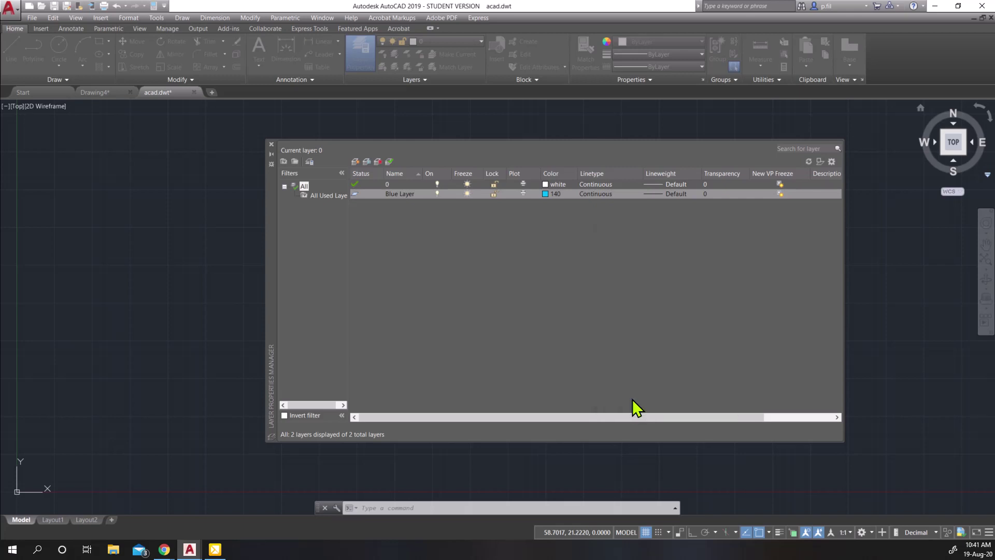
click(271, 144)
Choose Blue Layer as current from the Home ribbon's Layers dropdown
click(449, 41)
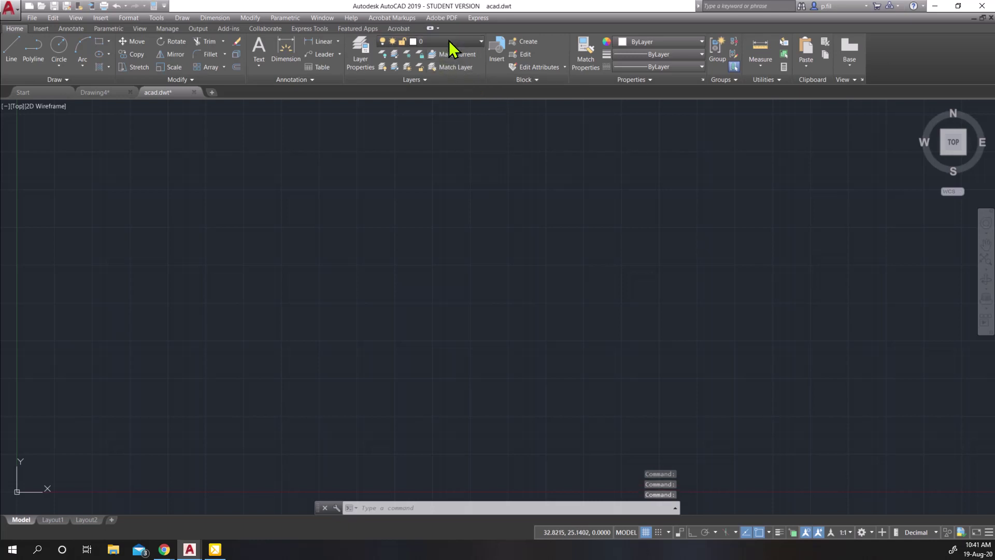
click(434, 66)
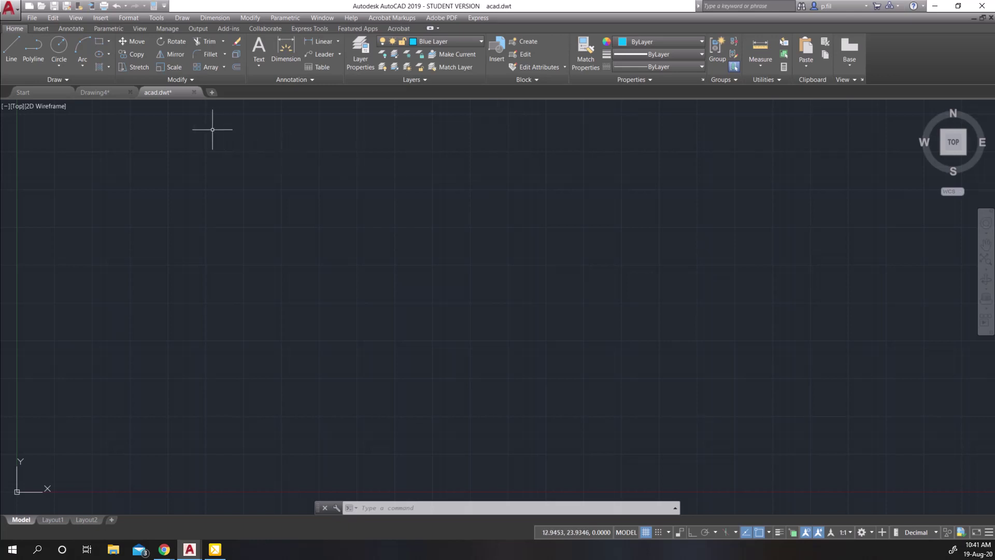
Save the drawing as the acad_Blue.dwt template with English units, then close its tab
click(67, 5)
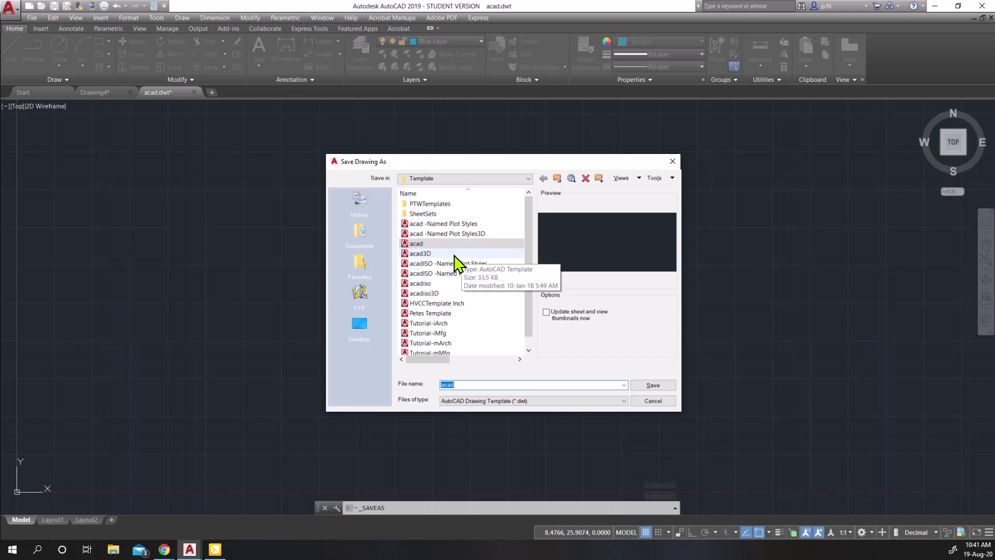
click(465, 384)
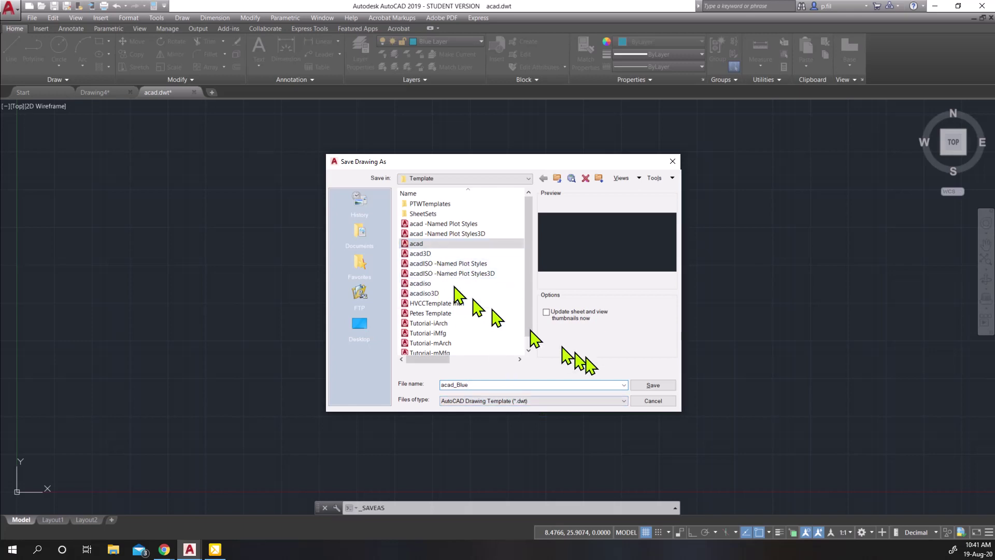
click(645, 388)
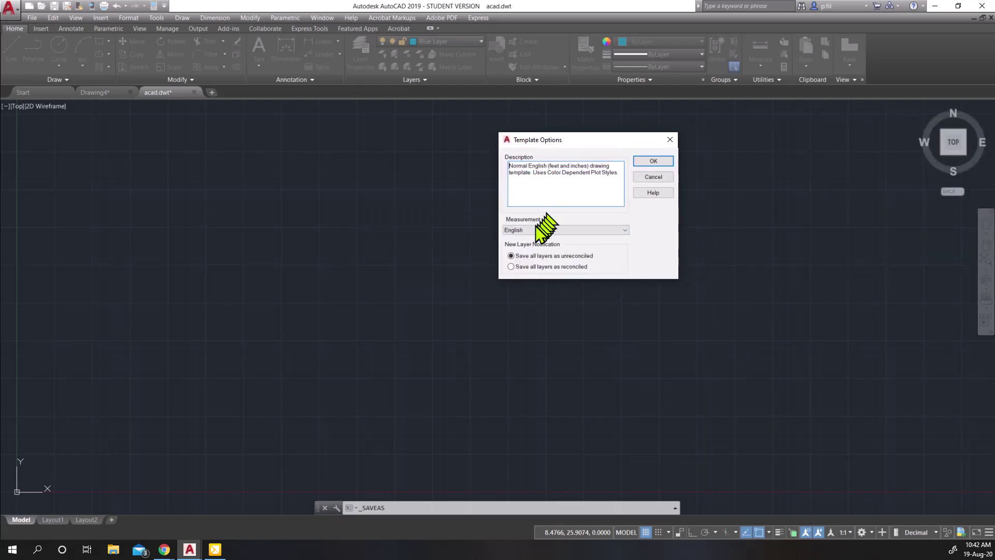
click(573, 230)
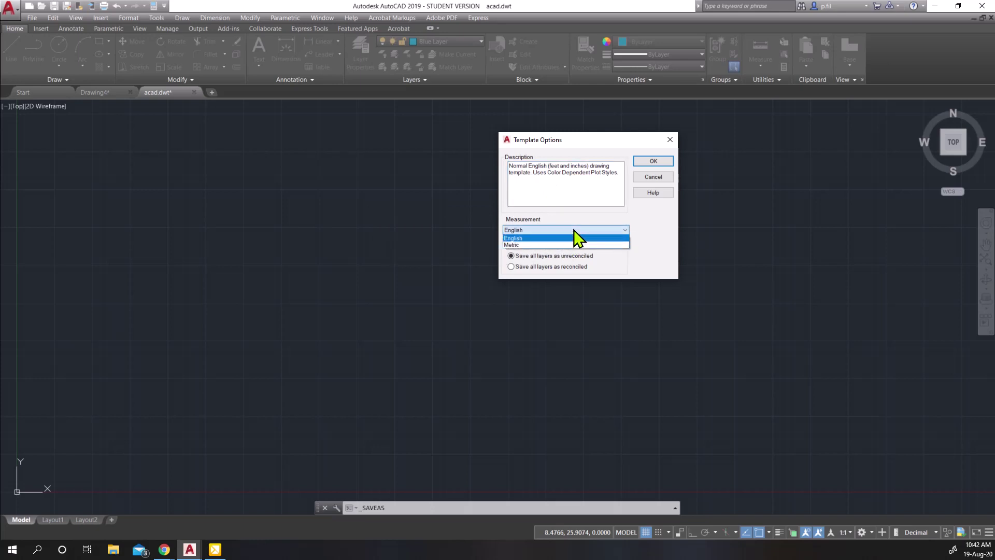
click(574, 229)
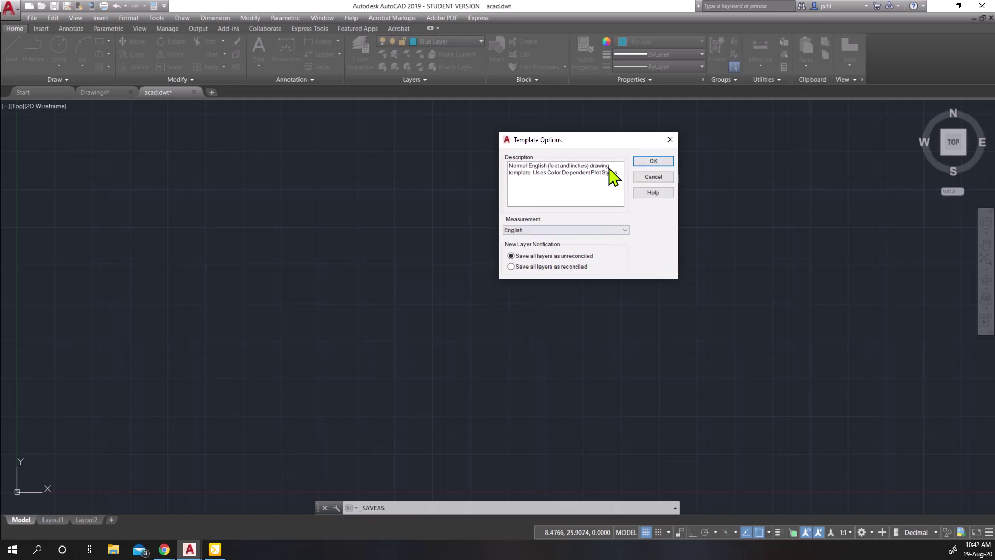
click(654, 163)
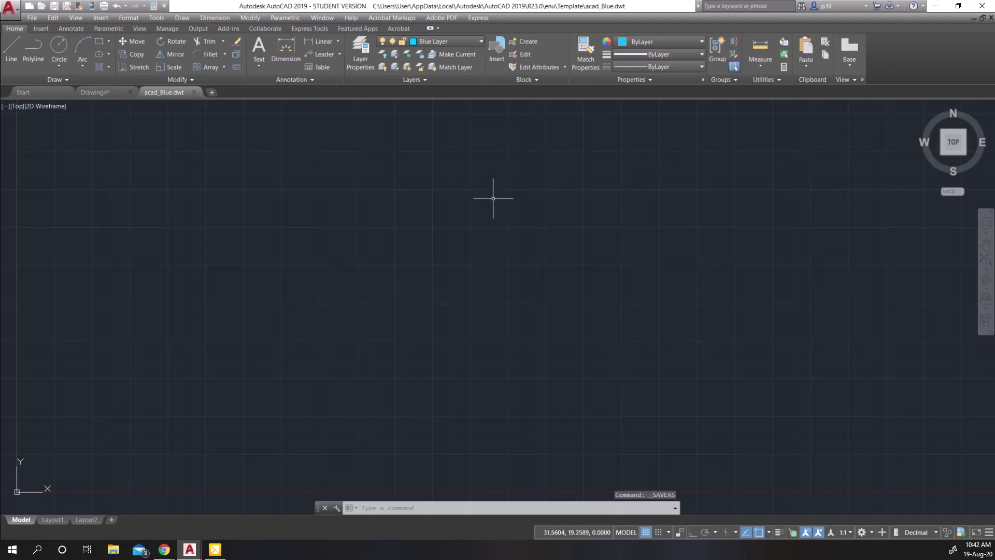
click(194, 92)
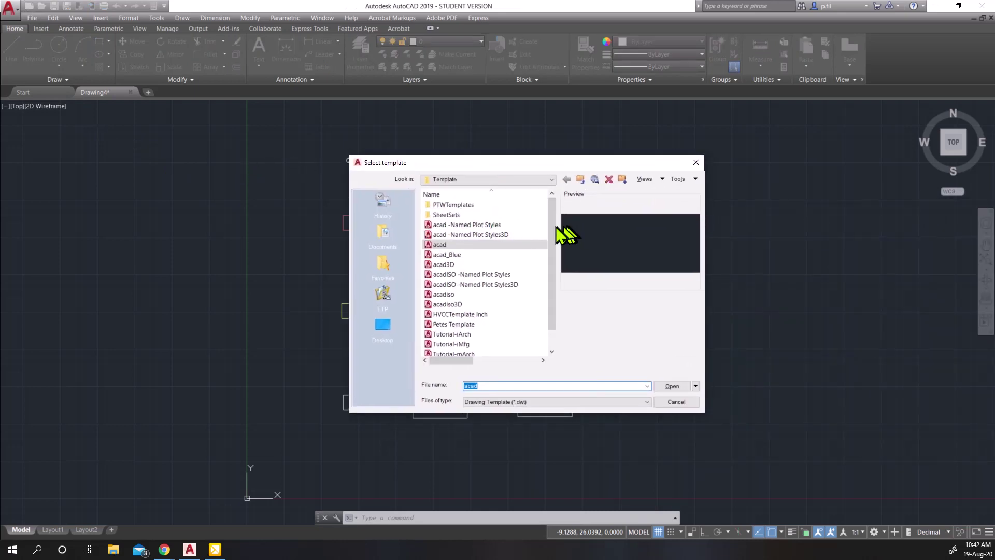
Create Drawing15 from the acad_Blue template
click(457, 255)
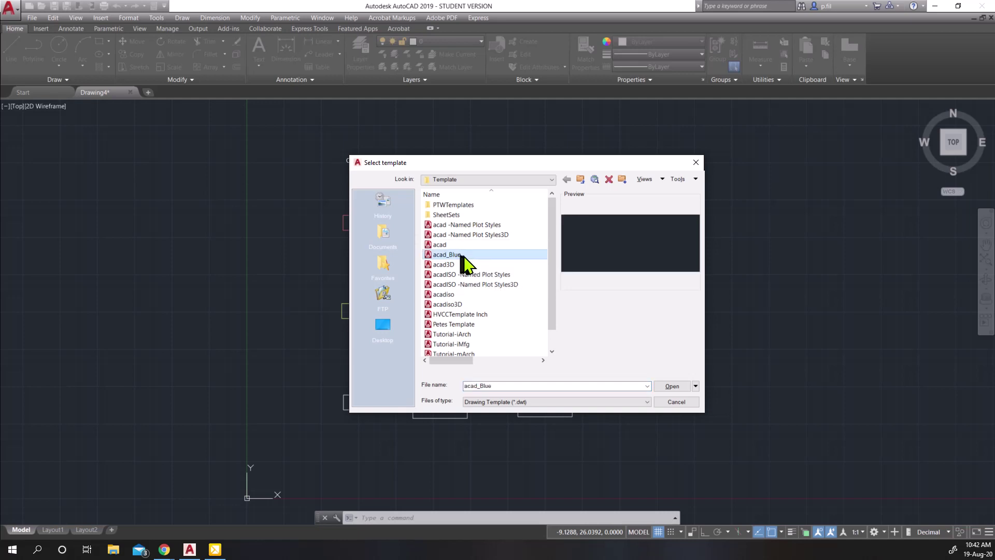
click(672, 386)
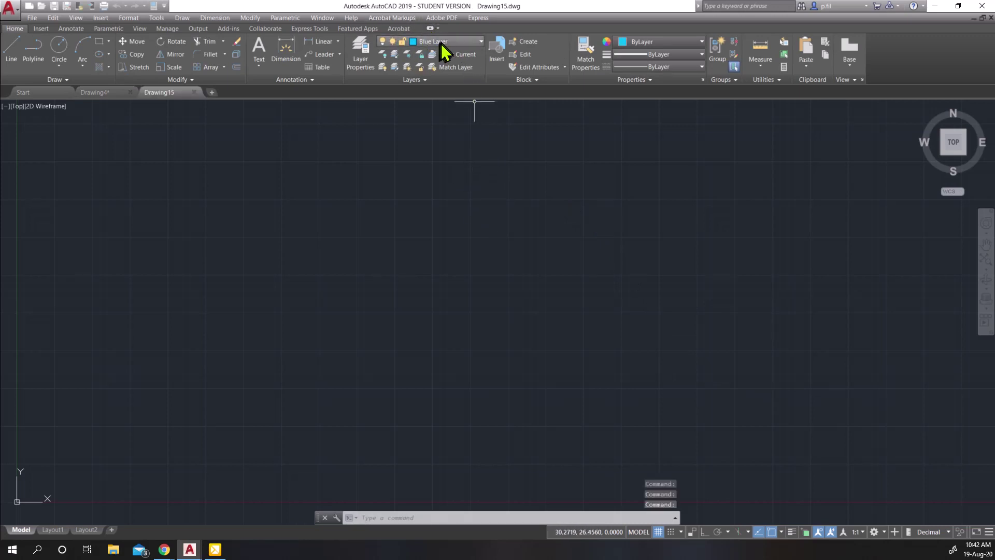
Draw the blue zigzag of connected lines, then view it on the Layout1 and Layout2 sheets
click(11, 49)
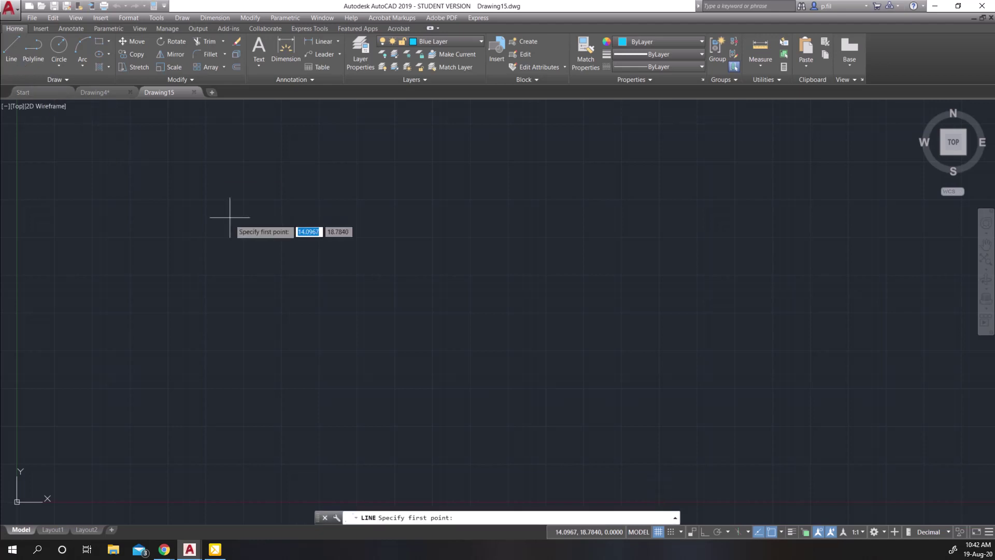
click(234, 223)
click(434, 160)
click(652, 285)
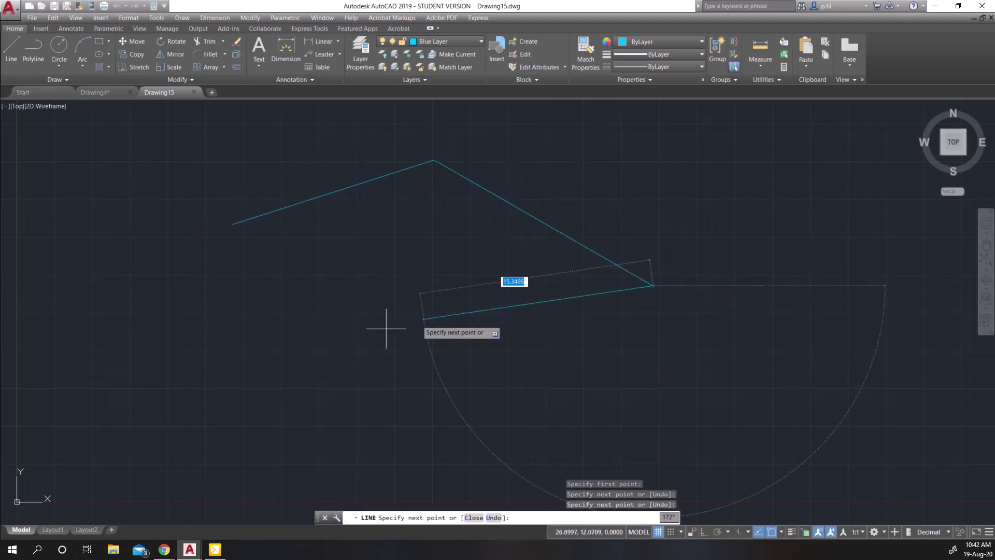
click(351, 348)
click(576, 403)
key(Escape)
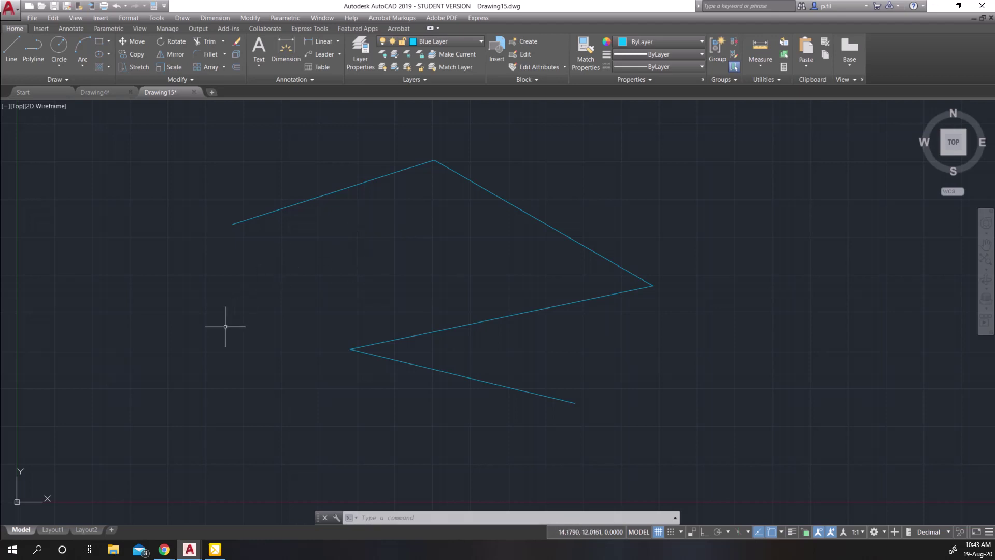
click(53, 531)
click(89, 530)
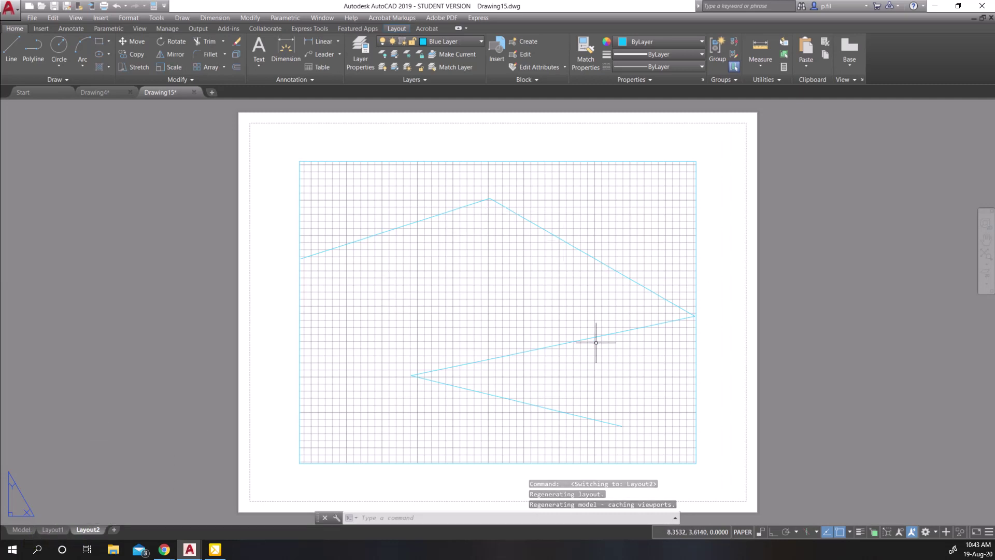
Move from Layout1 to Model and back, then activate the viewport's model space
click(52, 529)
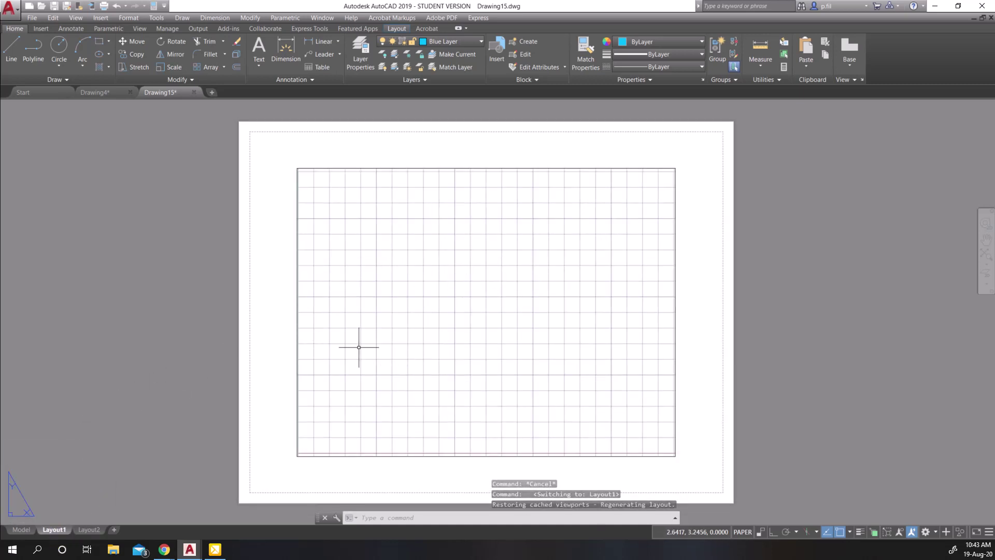
click(21, 530)
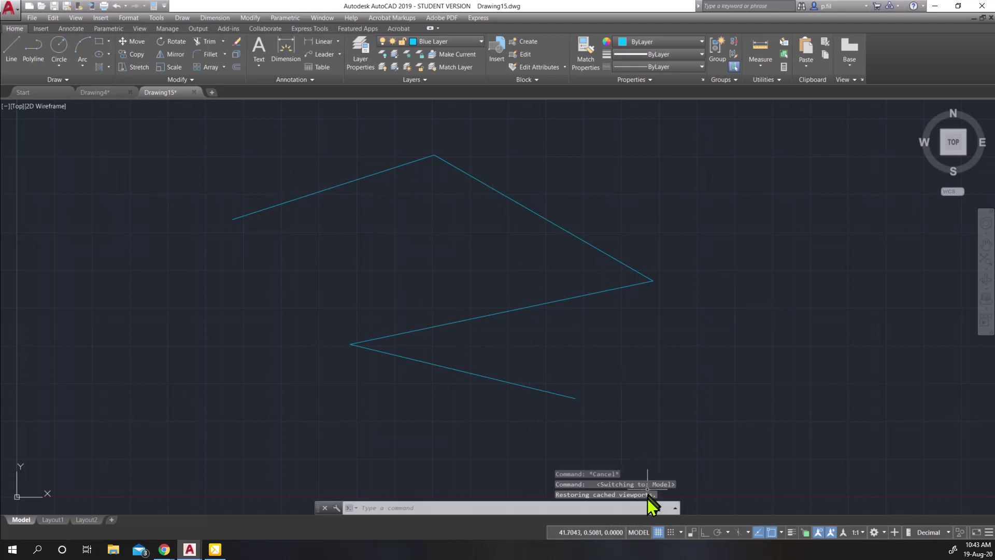
click(638, 532)
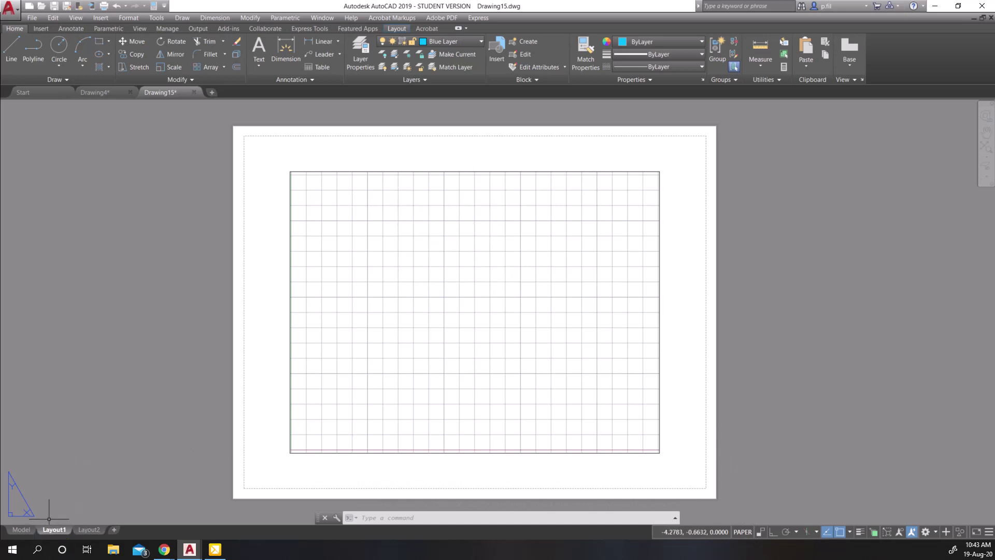
mouse_move(53, 527)
click(747, 532)
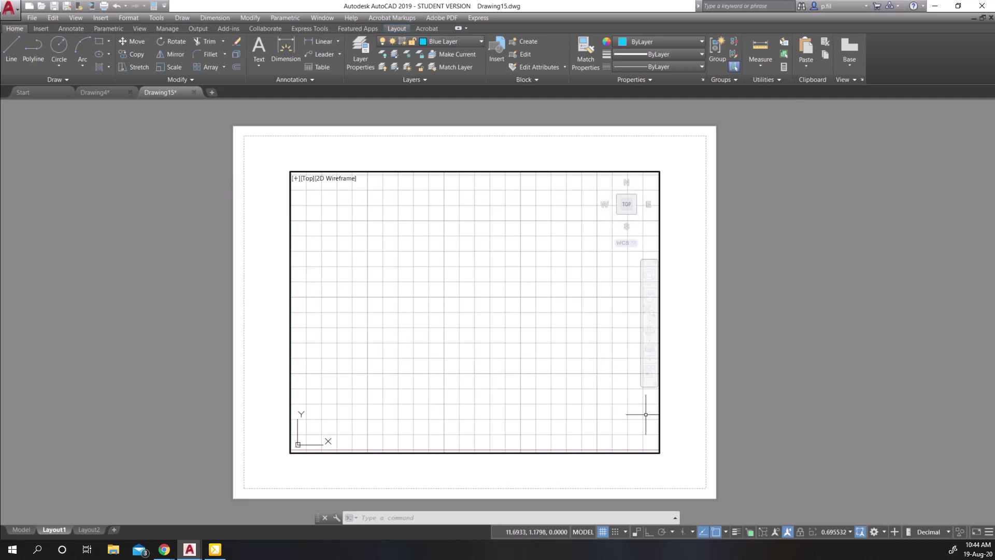
click(583, 531)
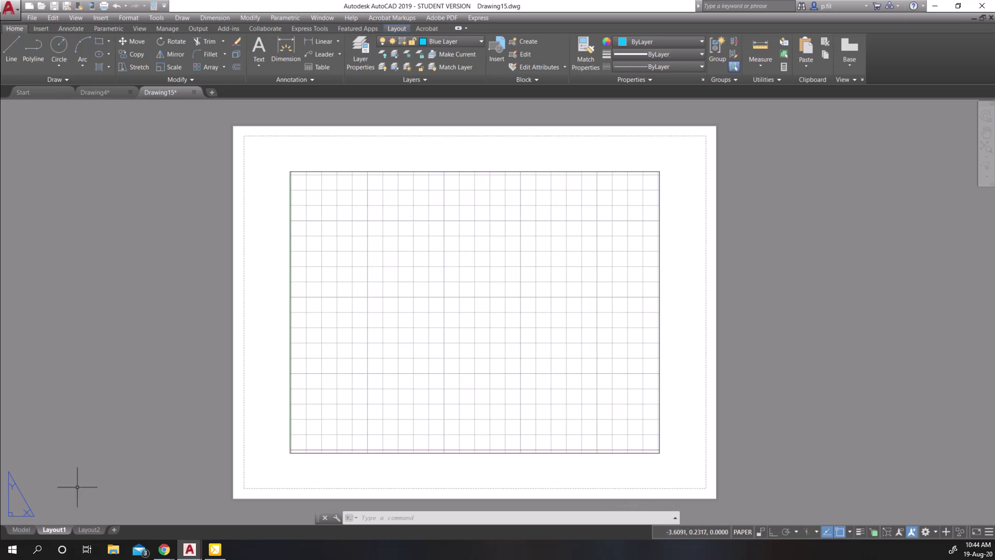
Switch to the Model tab and zoom so the blue zigzag fills the view
click(21, 530)
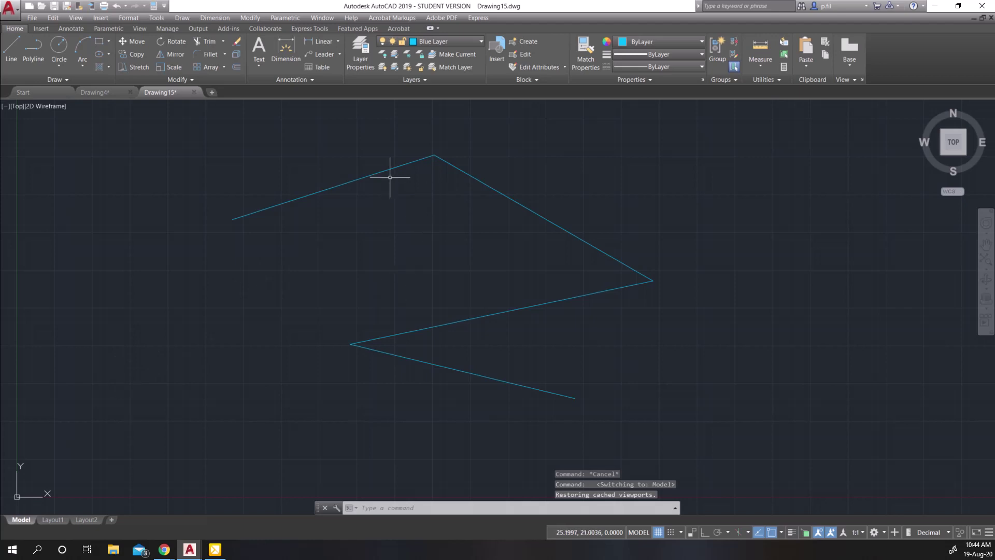
scroll(459, 271, down, 15)
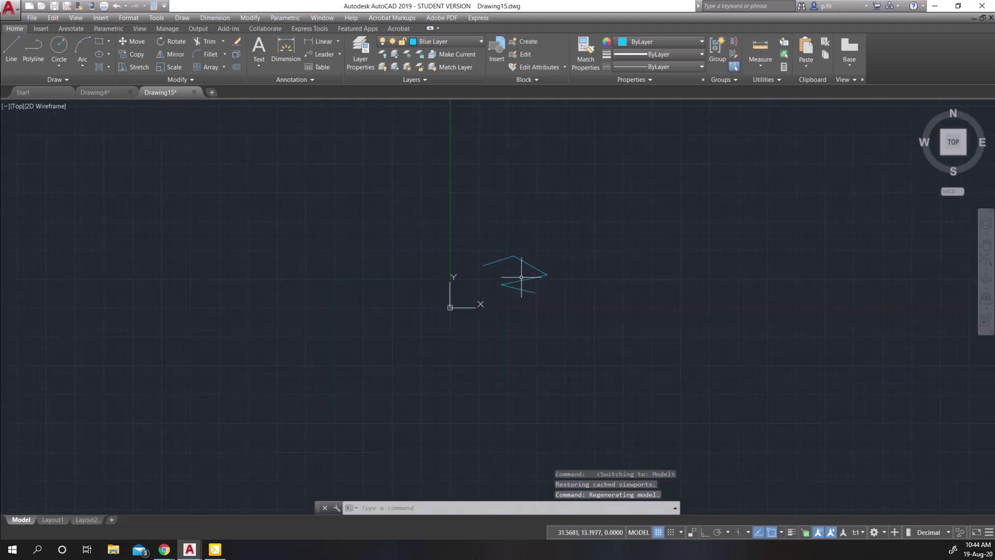
scroll(512, 280, up, 6)
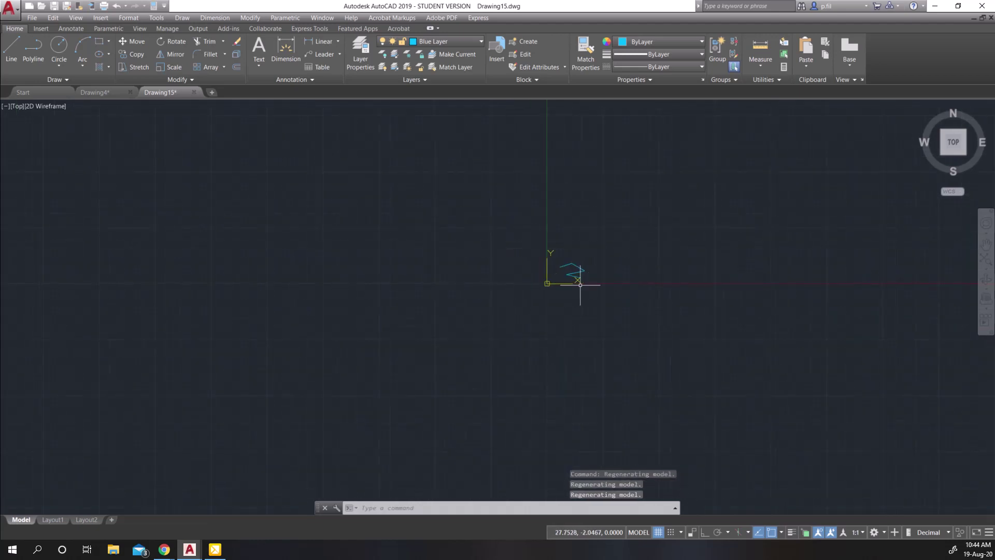
scroll(499, 273, up, 6)
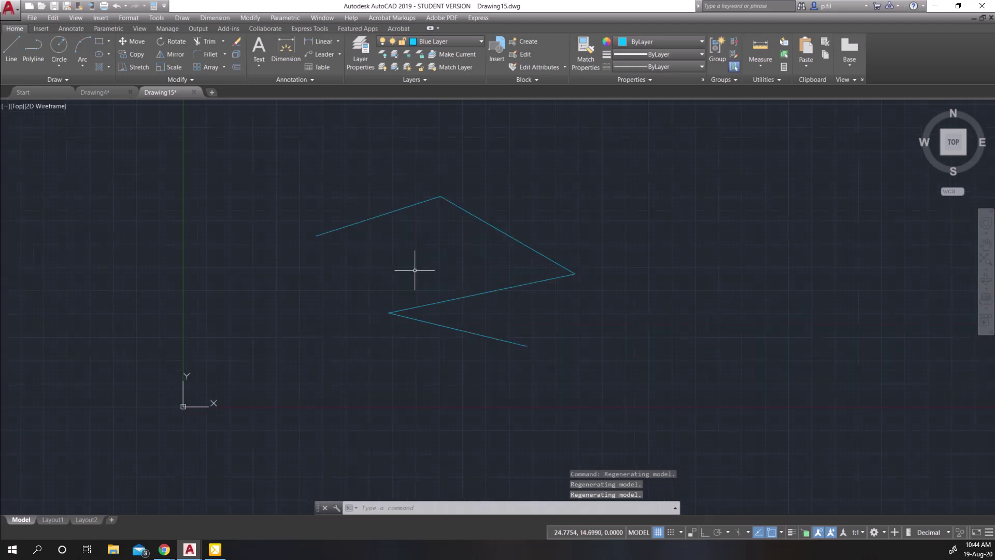
scroll(417, 249, up, 2)
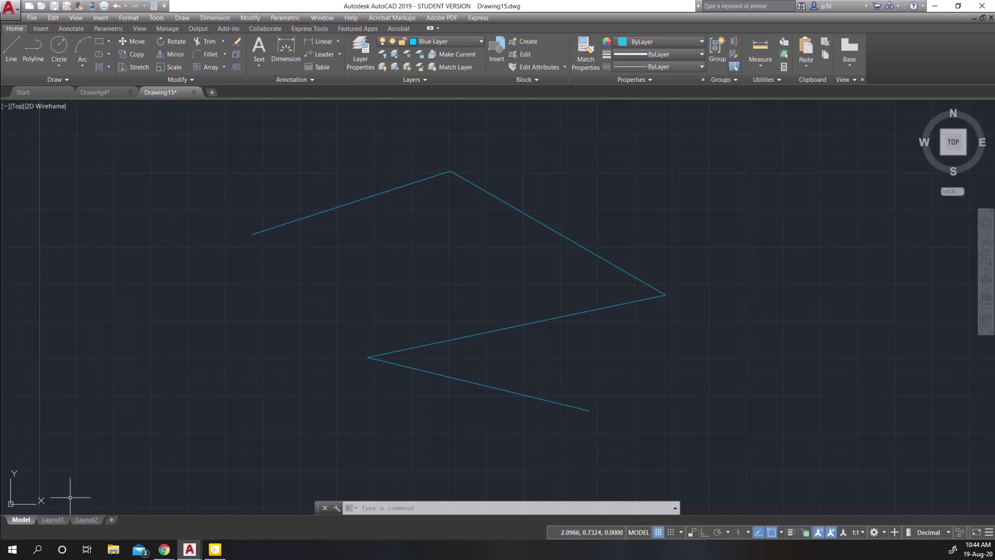
Go to Layout2 via Layout1 and zoom to frame the sheet showing the zigzag
click(59, 519)
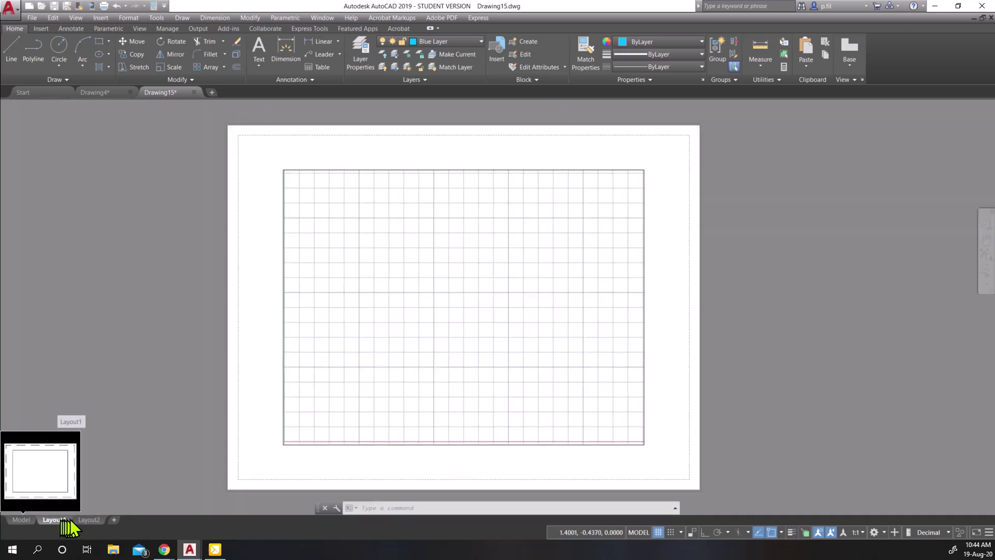
mouse_move(90, 534)
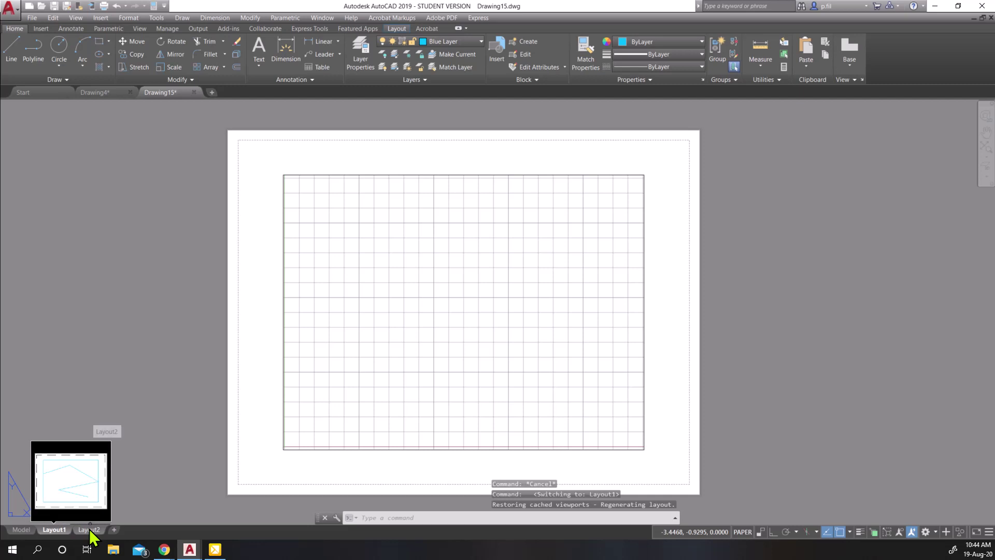
click(89, 530)
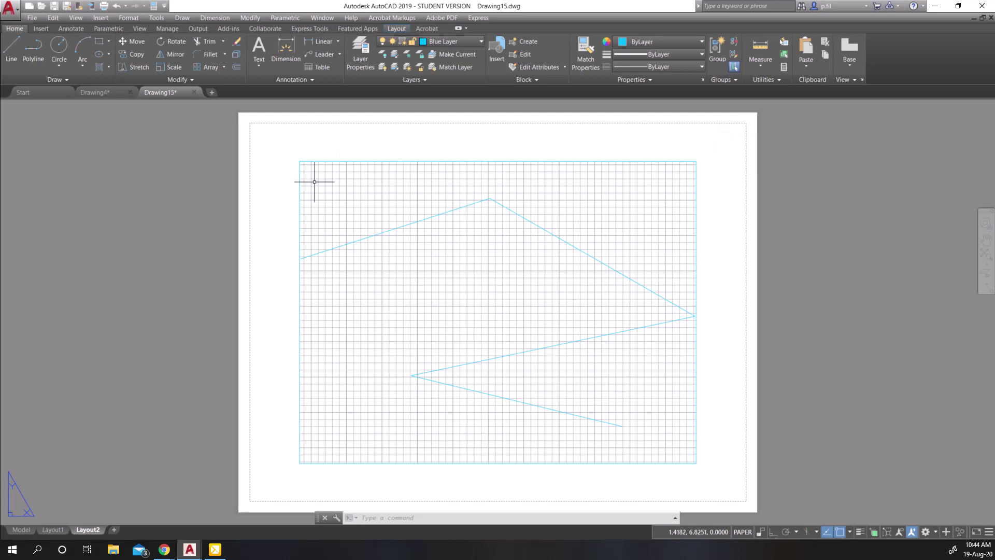
scroll(503, 302, down, 6)
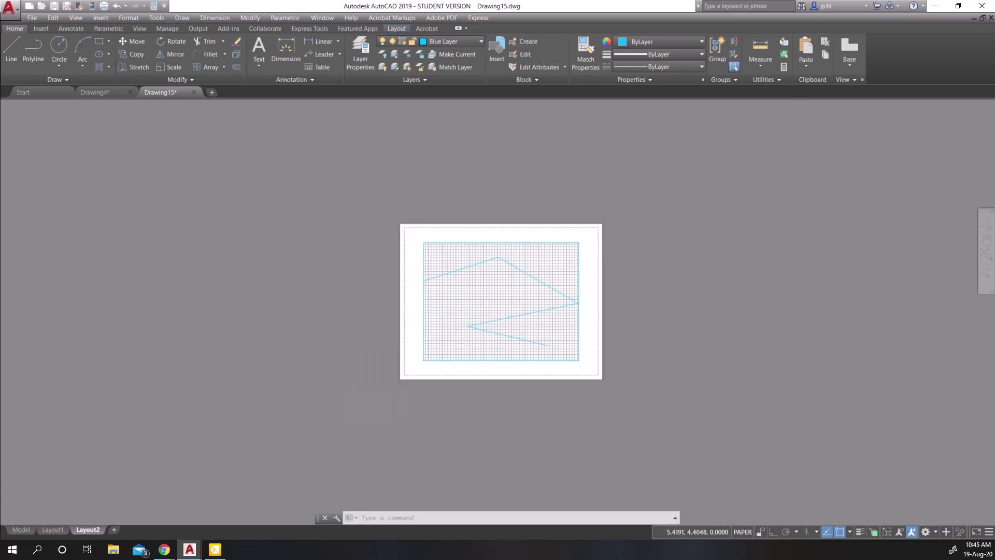
scroll(503, 302, up, 4)
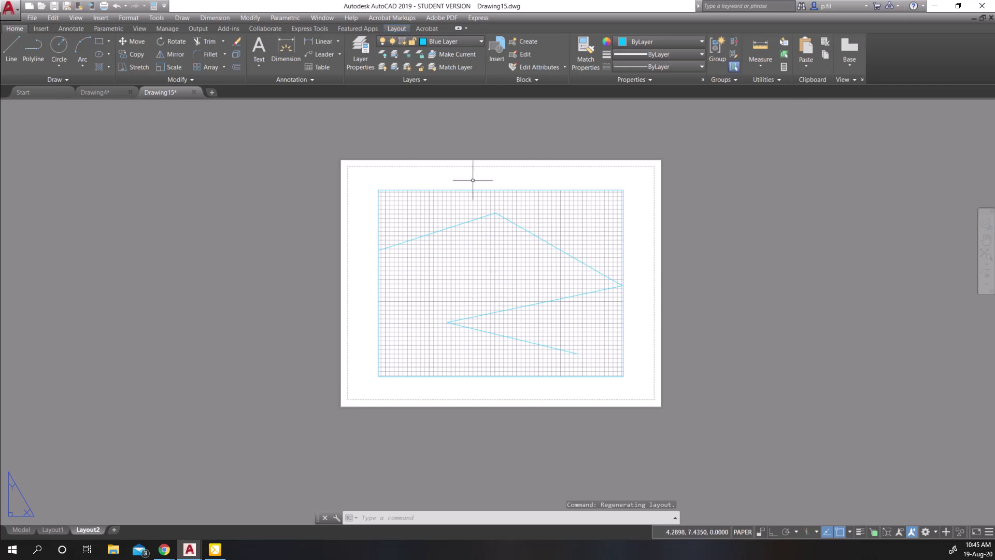
scroll(473, 180, up, 2)
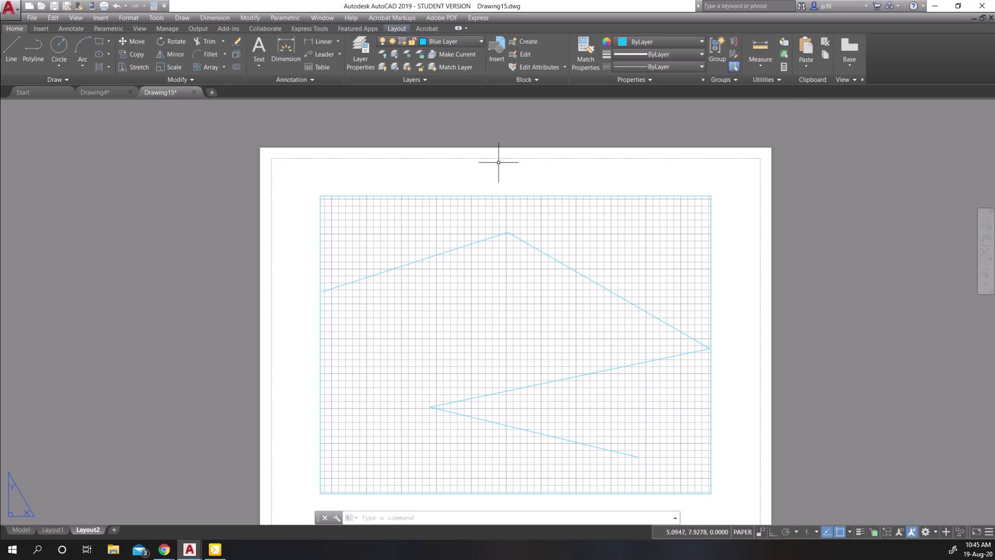
click(273, 159)
middle_drag(733, 347, 701, 318)
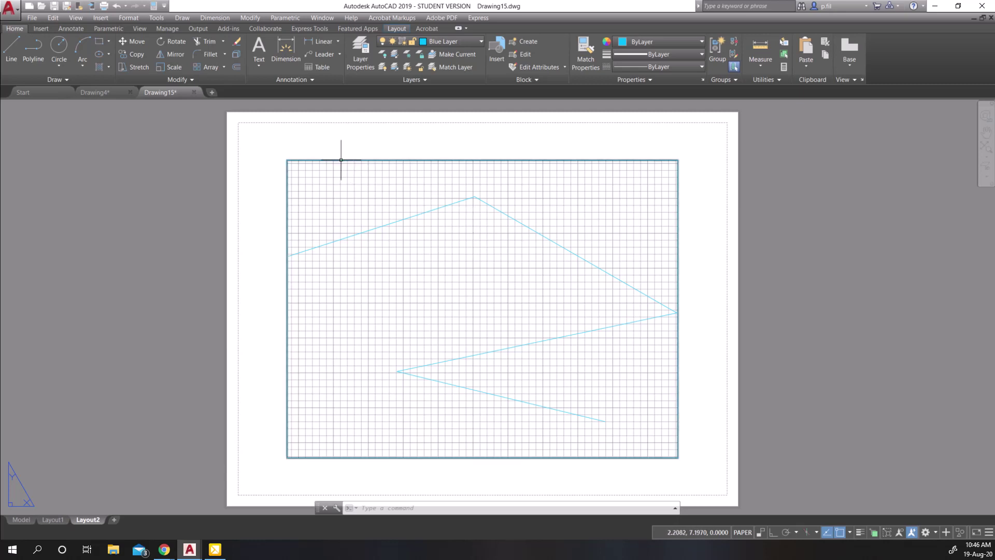
Select the Layout2 viewport border and start moving it by its centre grip
mouse_move(341, 160)
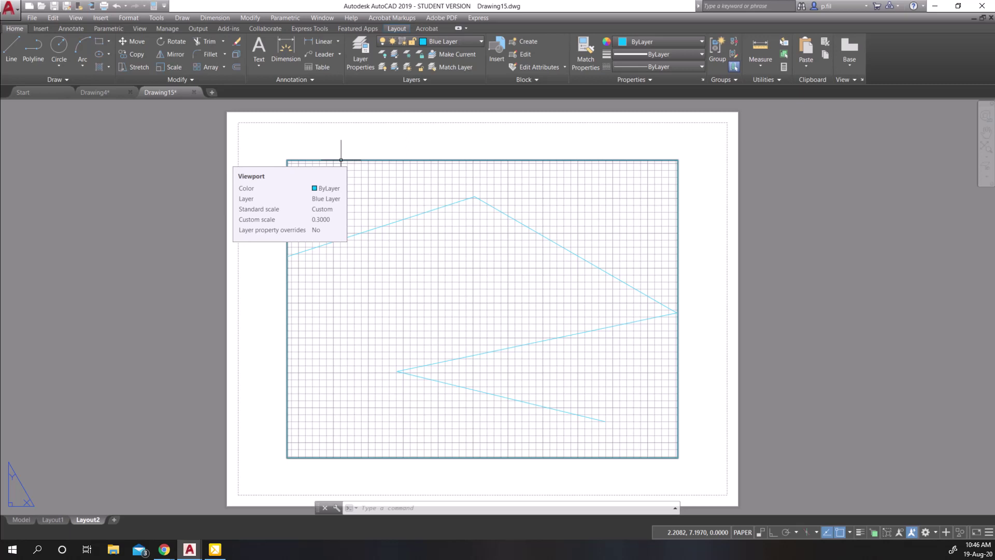
click(341, 160)
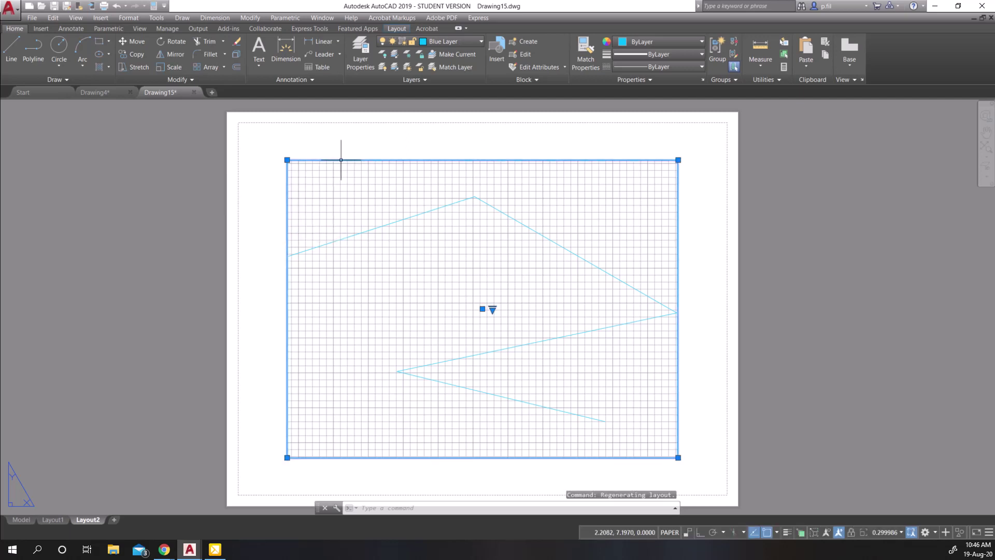
click(483, 309)
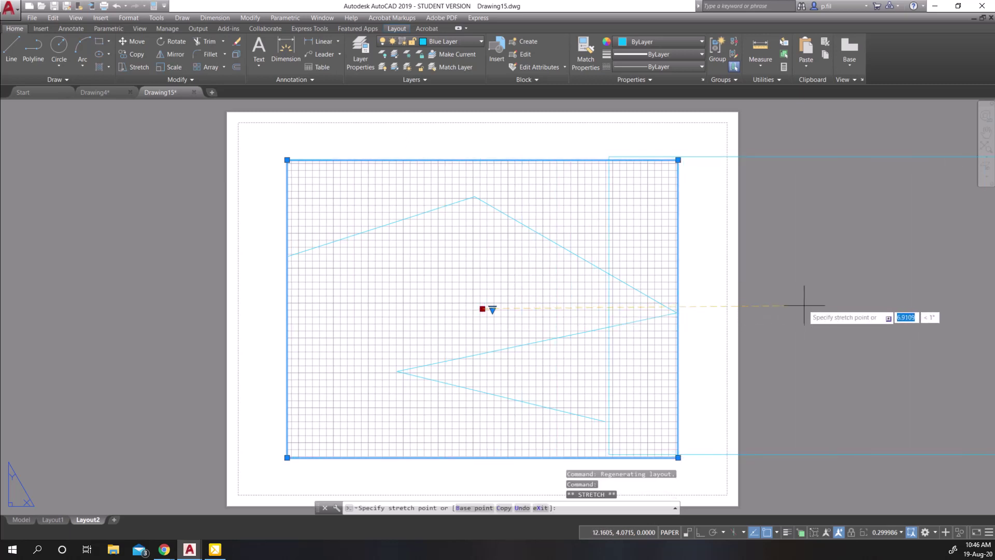
Shift the Layout2 viewport right and back onto the sheet, then briefly view model space
click(838, 310)
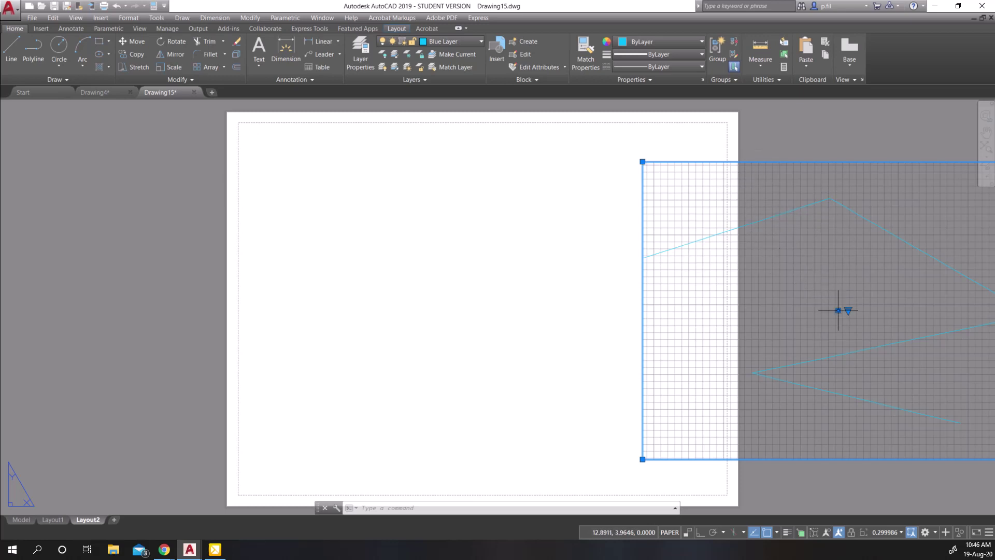
click(838, 311)
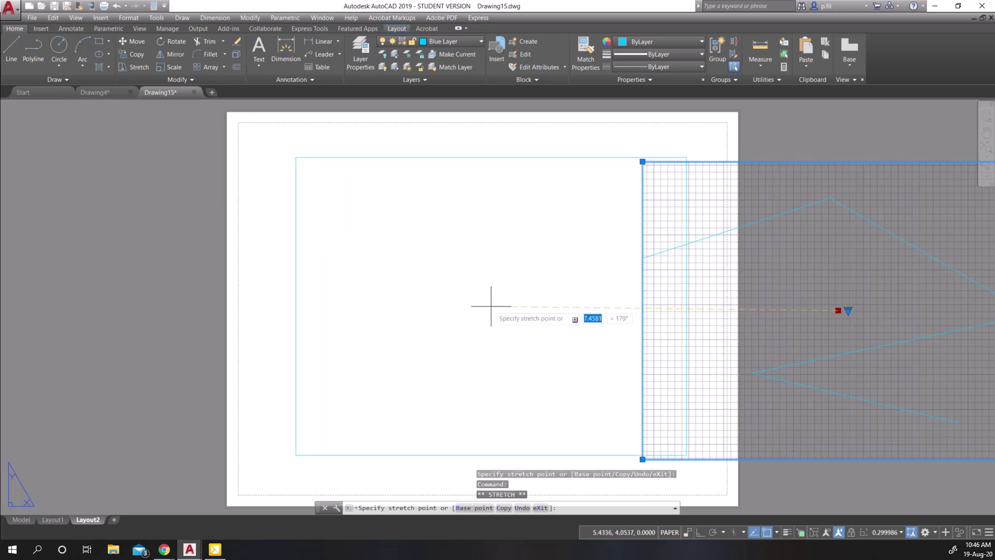
click(491, 306)
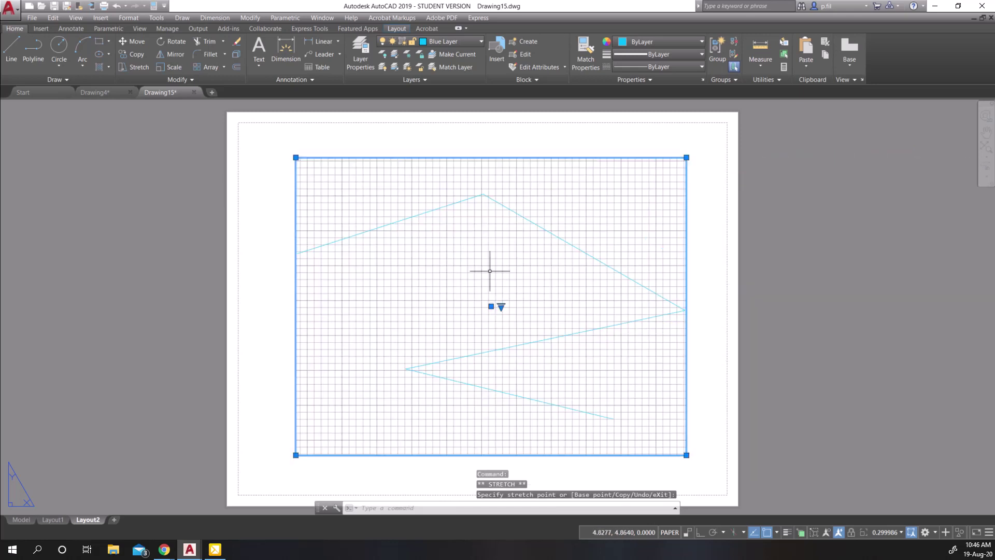
click(21, 520)
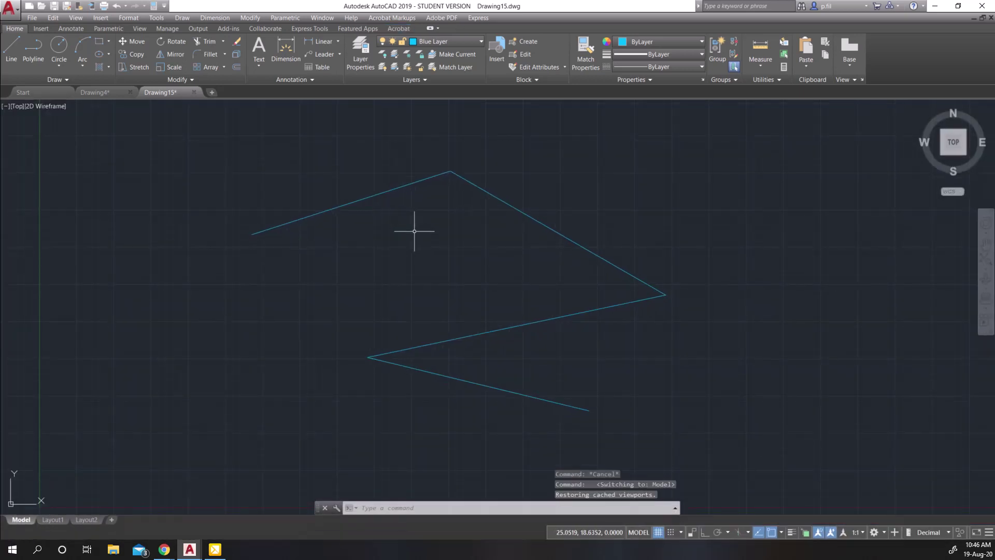
click(87, 520)
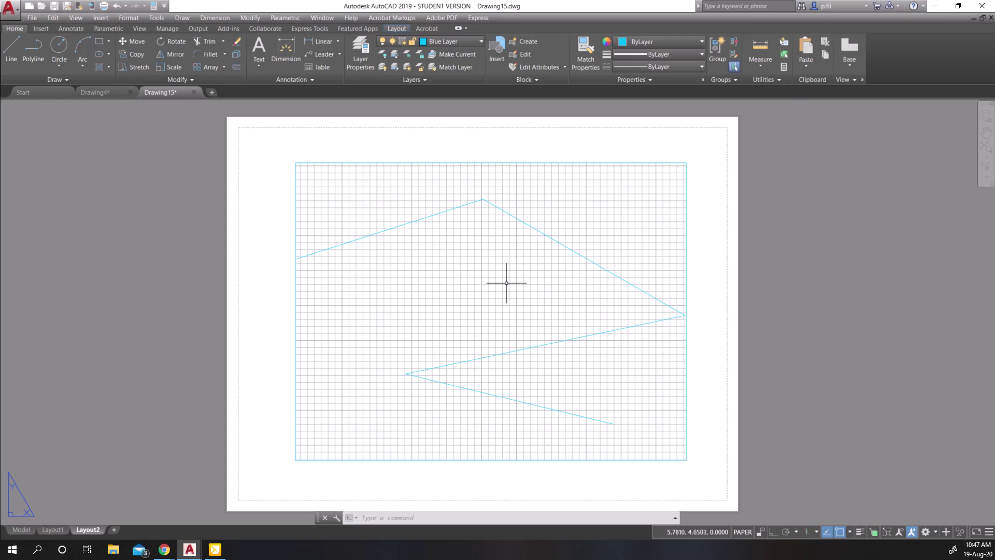
Switch to the Layout1 sheet, zoom the view, and activate its grid-only viewport
click(52, 530)
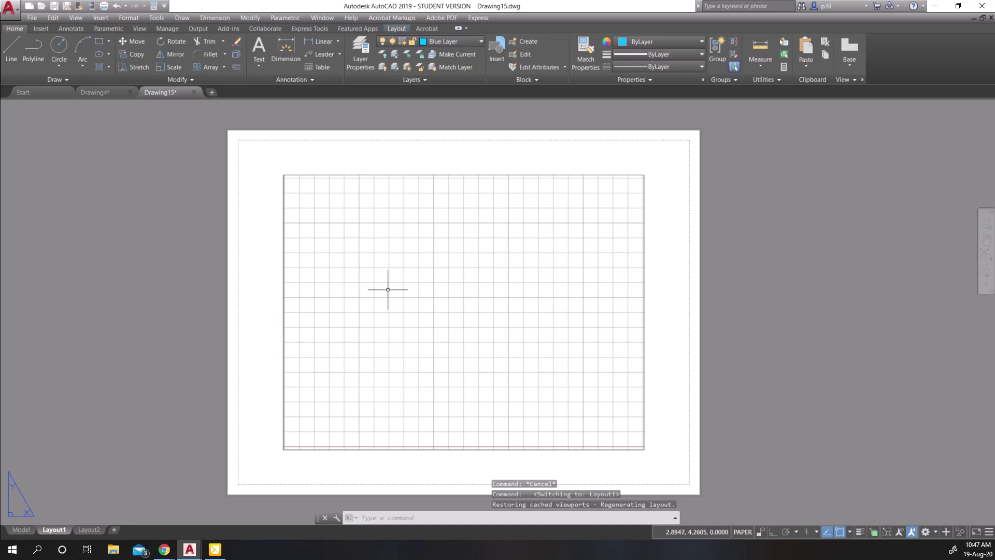
scroll(500, 308, down, 5)
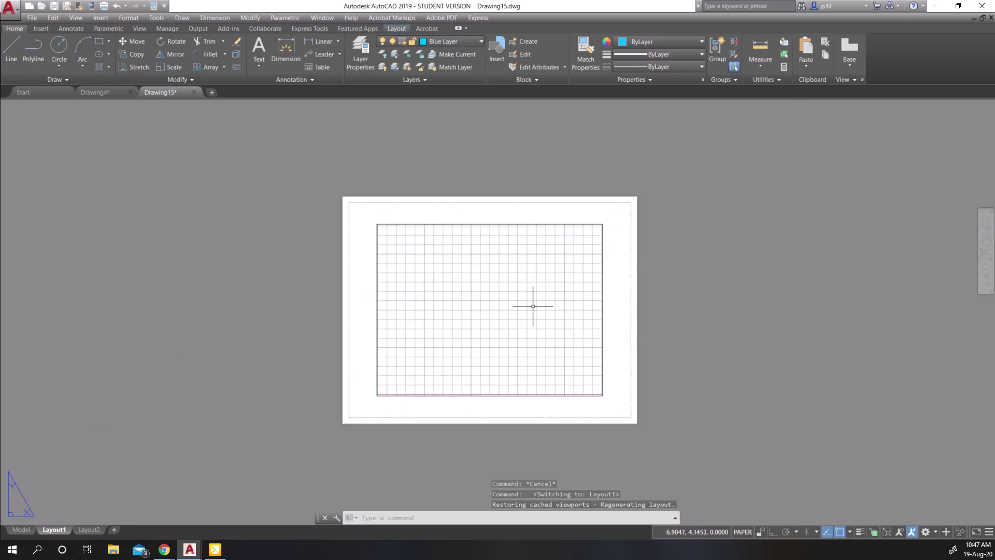
scroll(451, 340, up, 5)
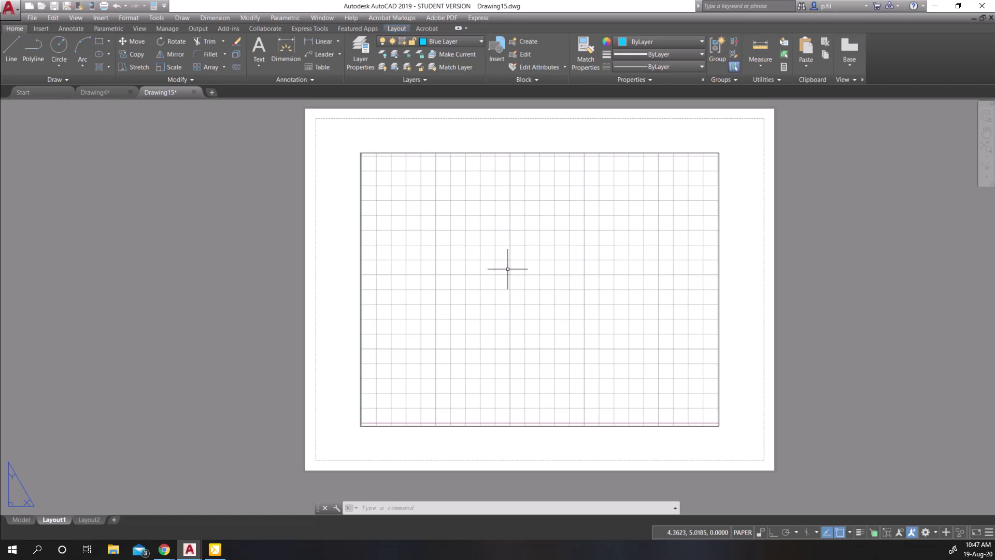
double_click(556, 250)
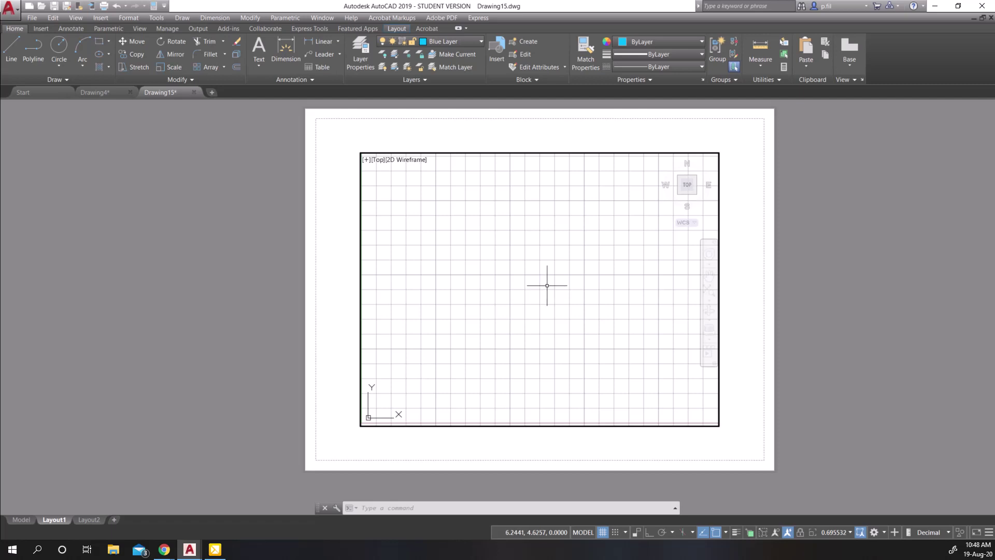
Zoom and pan inside the Layout1 viewport until the blue four-segment zigzag fills it
scroll(547, 285, down, 8)
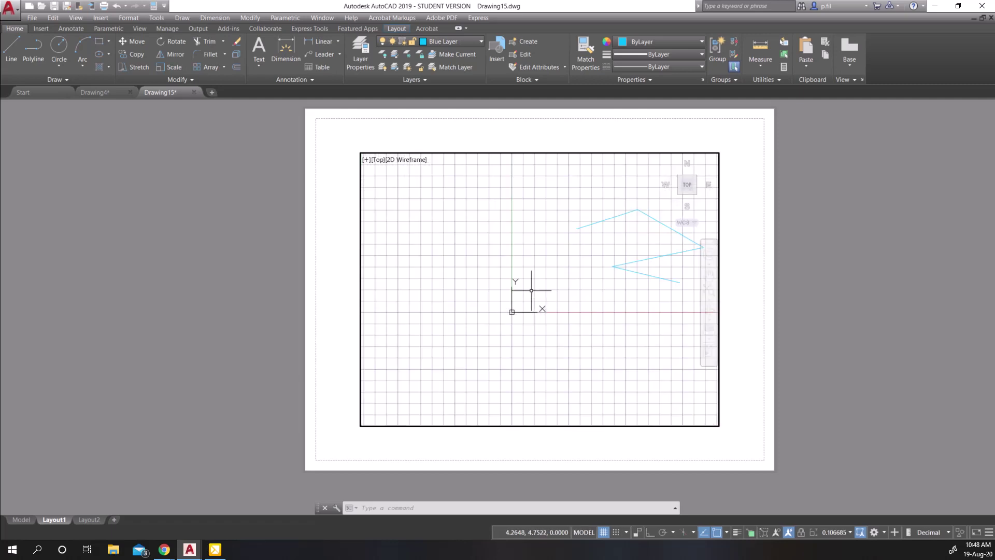
scroll(531, 290, down, 2)
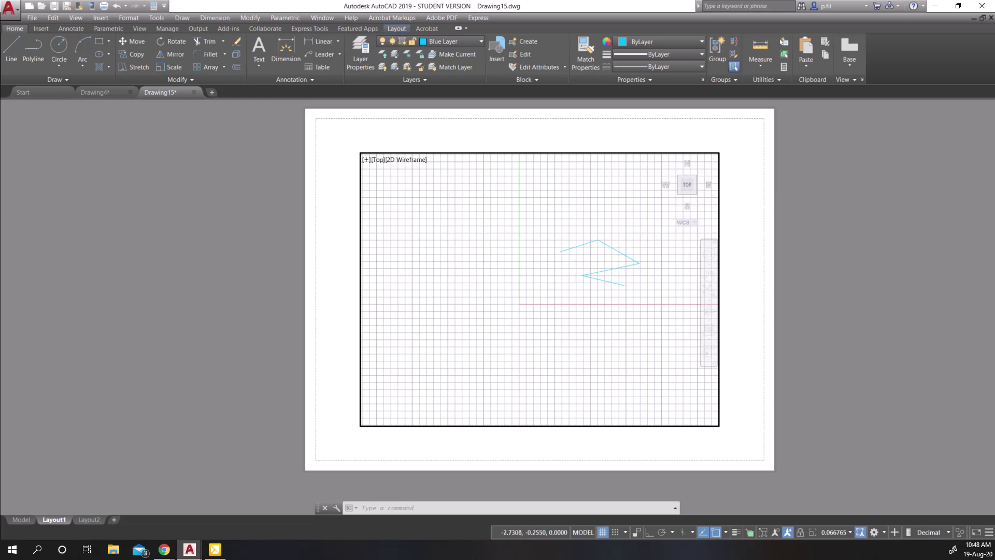
scroll(514, 303, up, 2)
scroll(518, 296, down, 2)
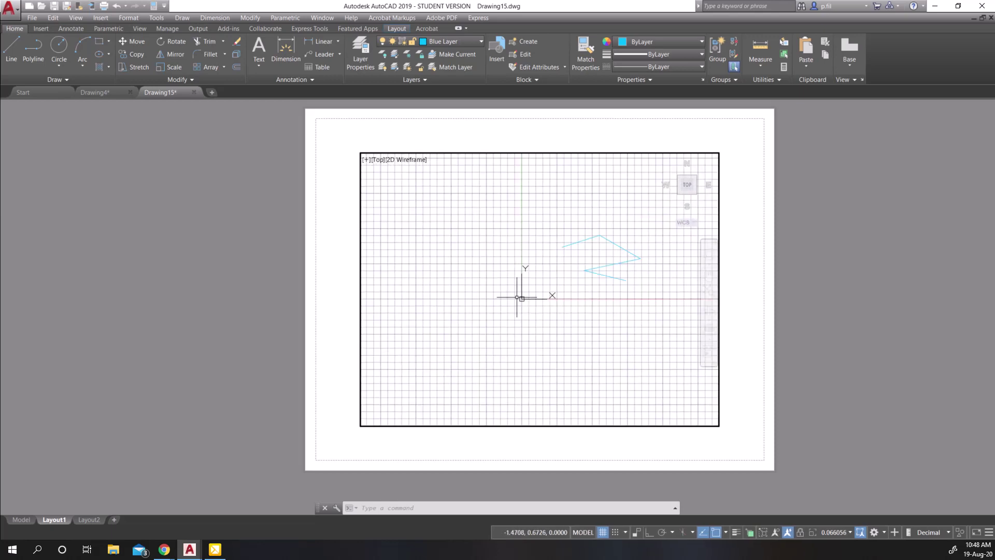
scroll(516, 296, up, 2)
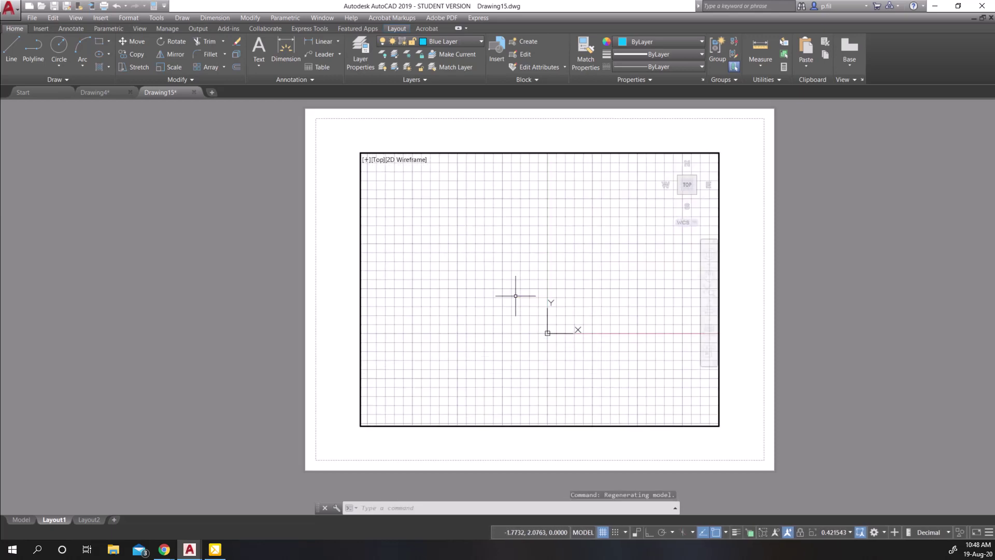
scroll(513, 298, down, 1)
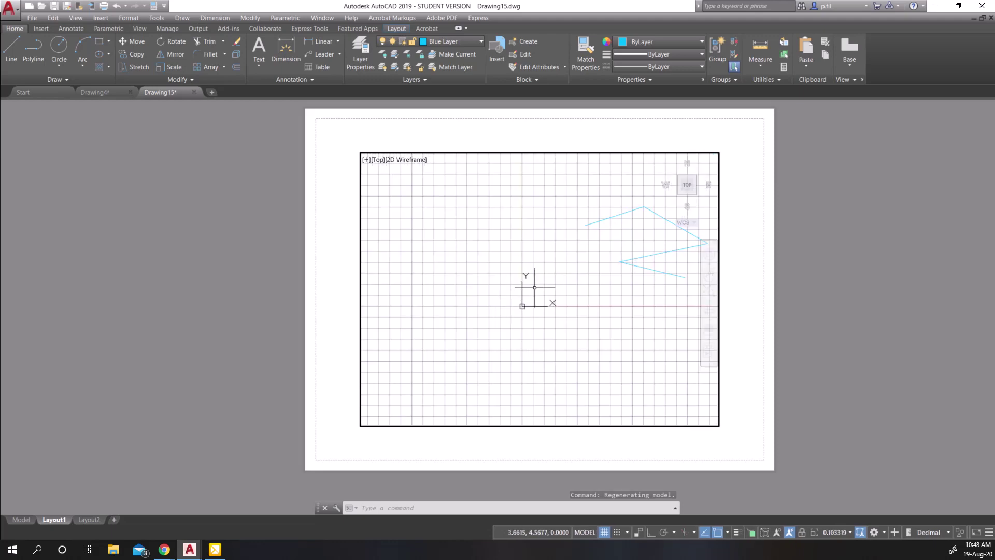
scroll(534, 287, down, 1)
middle_drag(574, 286, 493, 309)
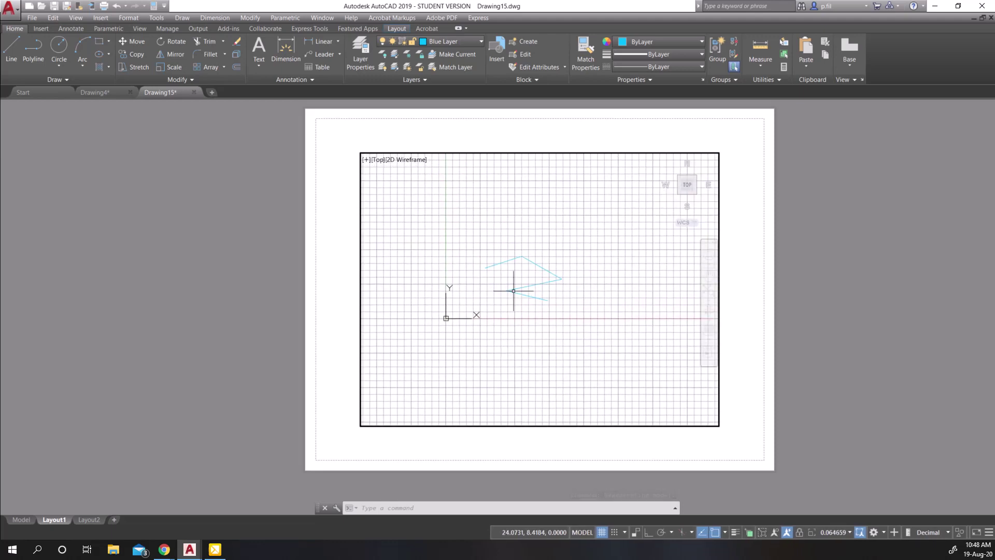
scroll(516, 275, up, 3)
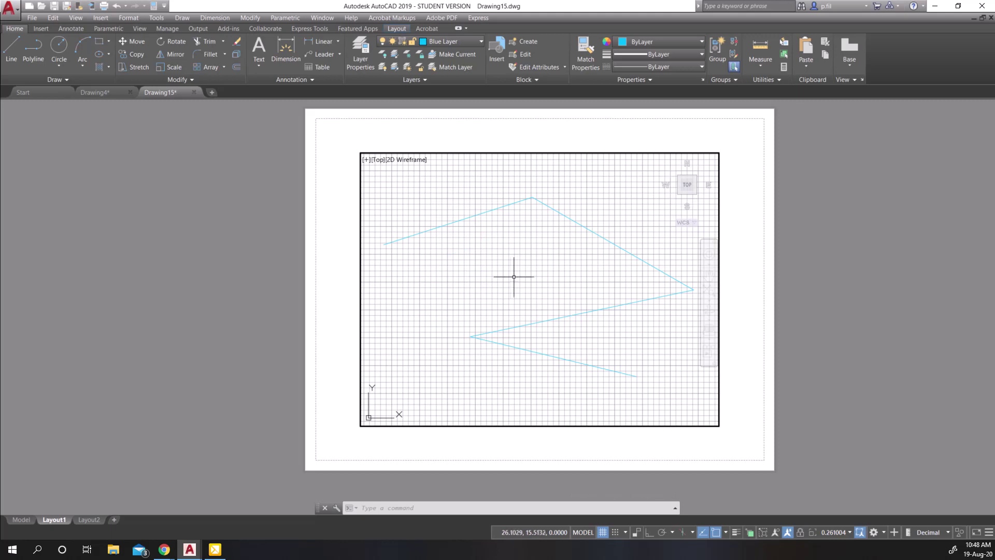
middle_drag(520, 289, 529, 283)
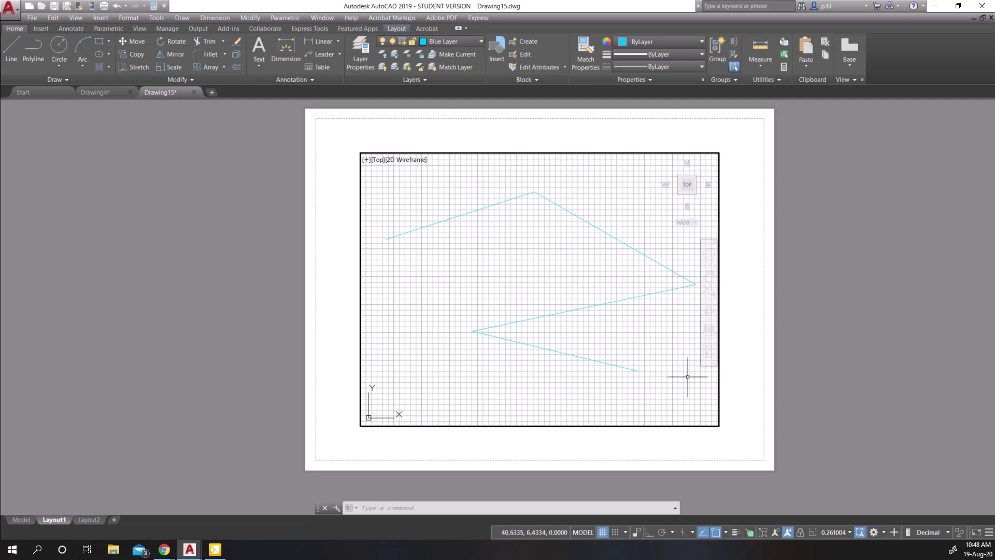
Set the Layout1 viewport scale to 1:4, turn the grid off, and return to paper space
click(848, 534)
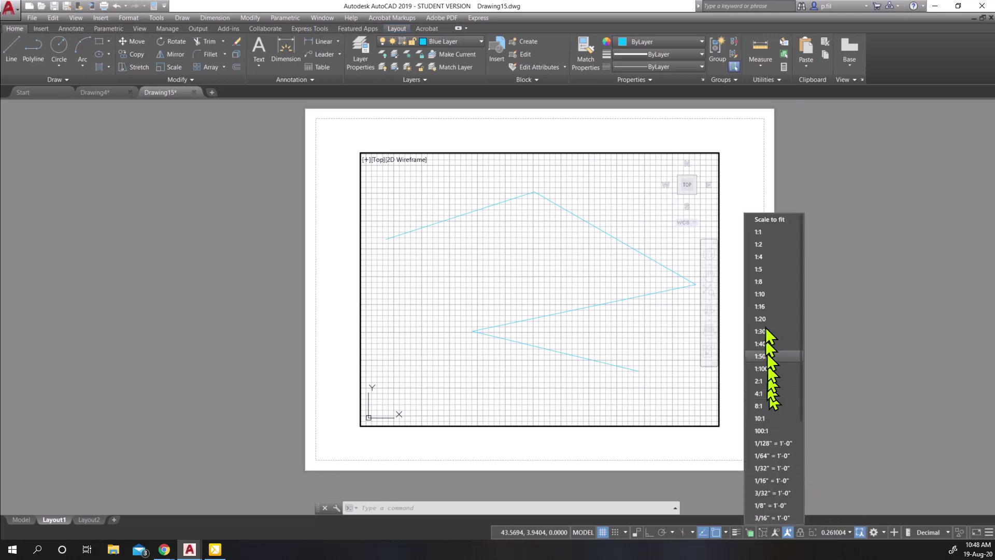
click(763, 228)
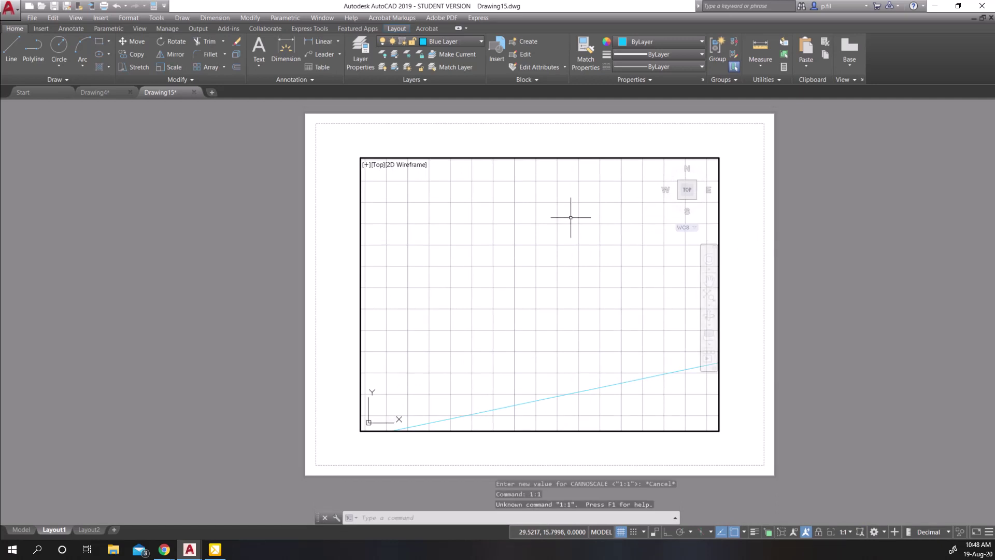
click(846, 532)
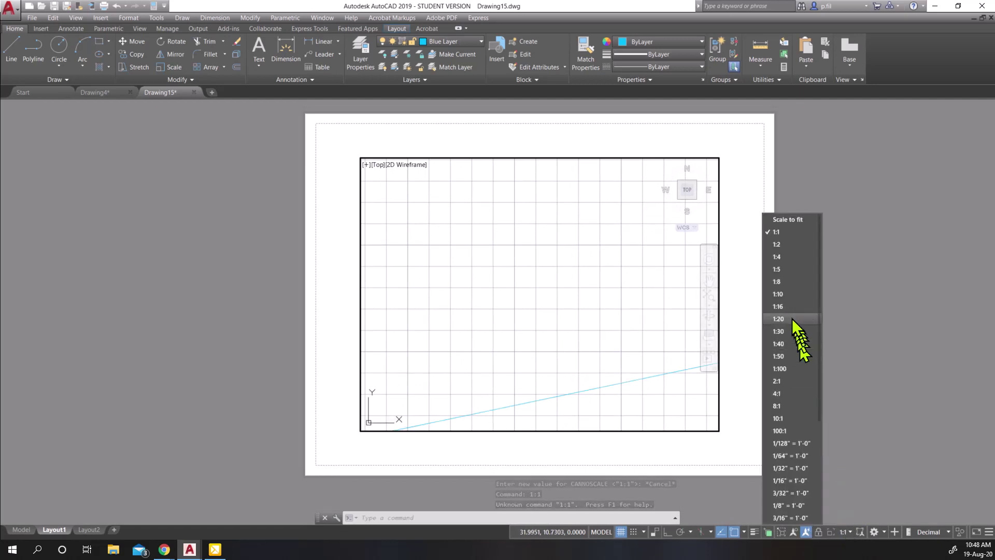
click(784, 256)
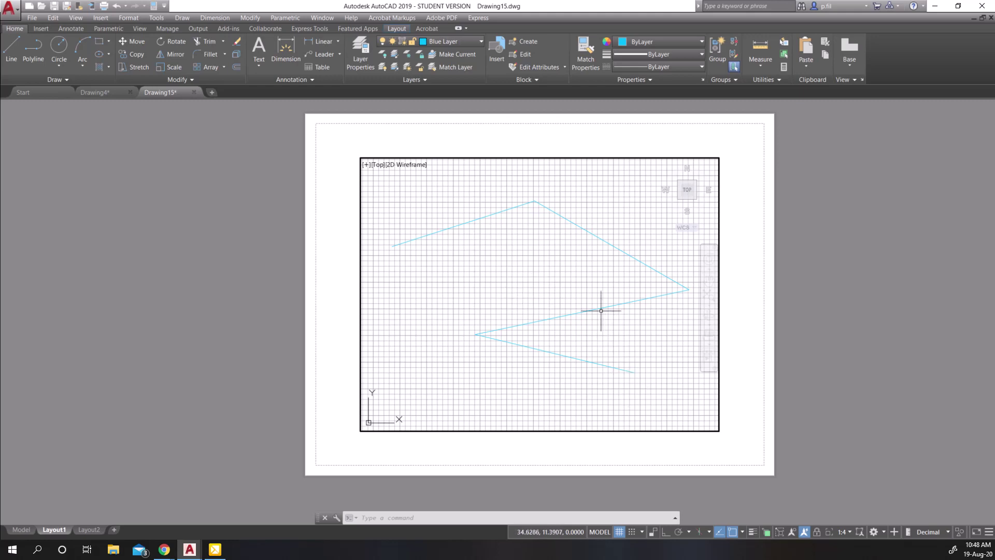
click(620, 532)
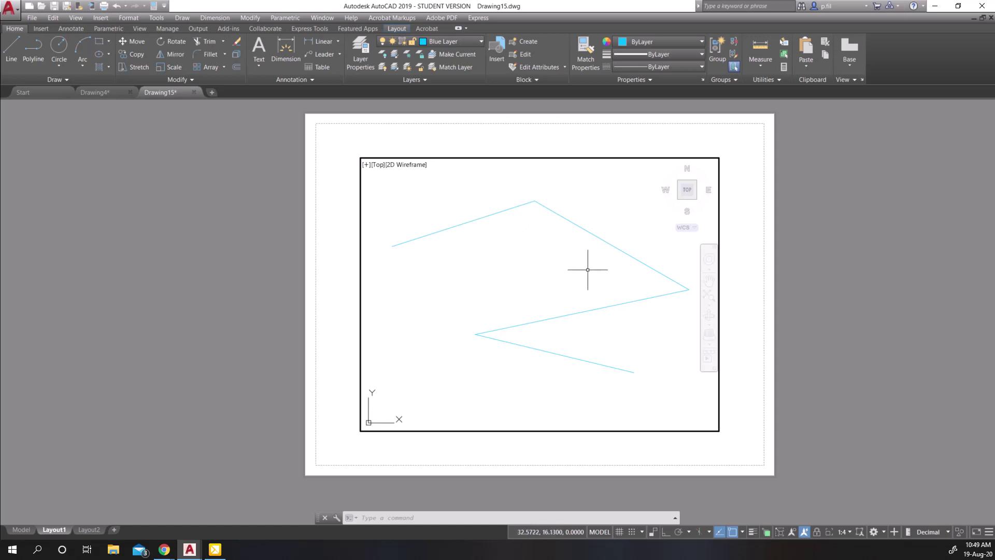
double_click(847, 228)
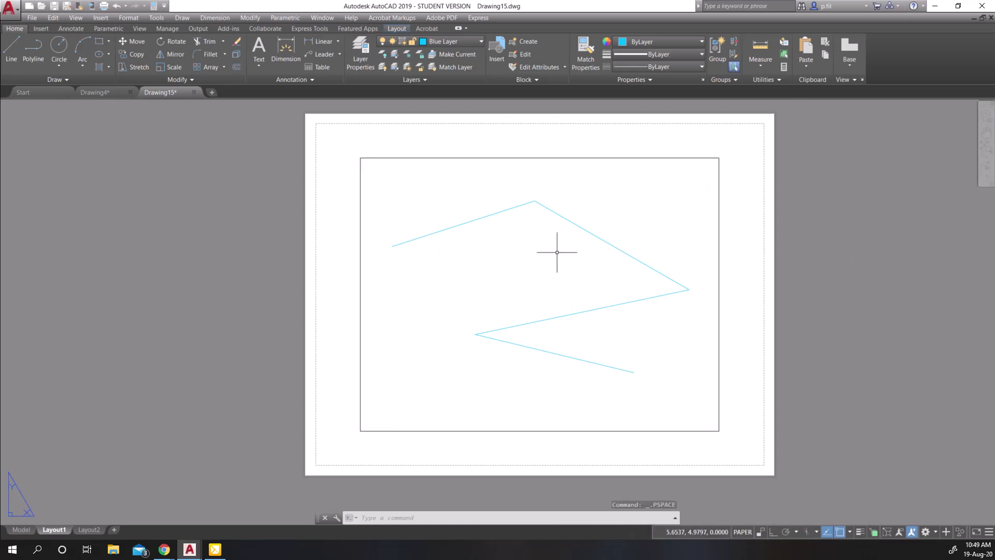
Move the zigzag viewport by its centre grip onto the Layout1 sheet
scroll(535, 290, down, 6)
scroll(536, 289, up, 6)
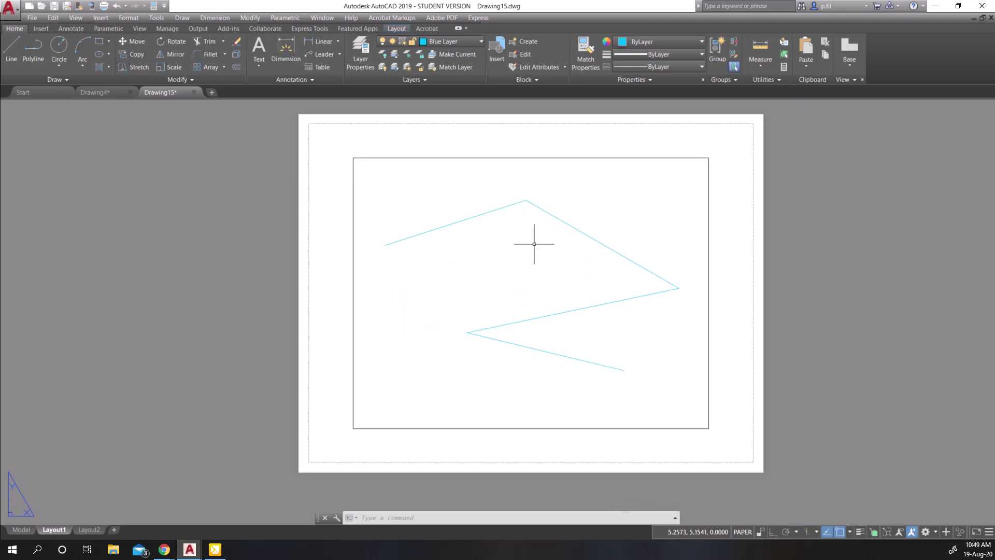
click(367, 157)
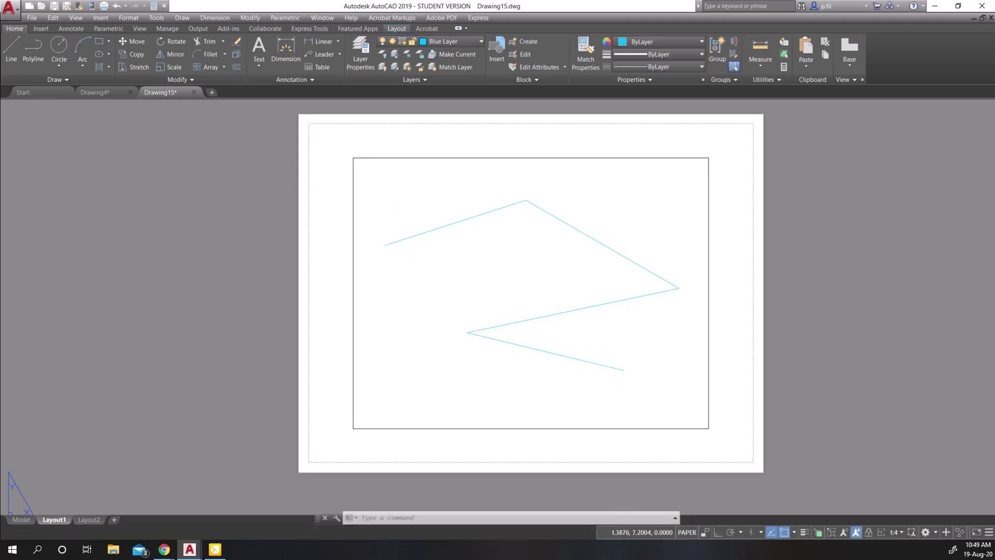
click(531, 288)
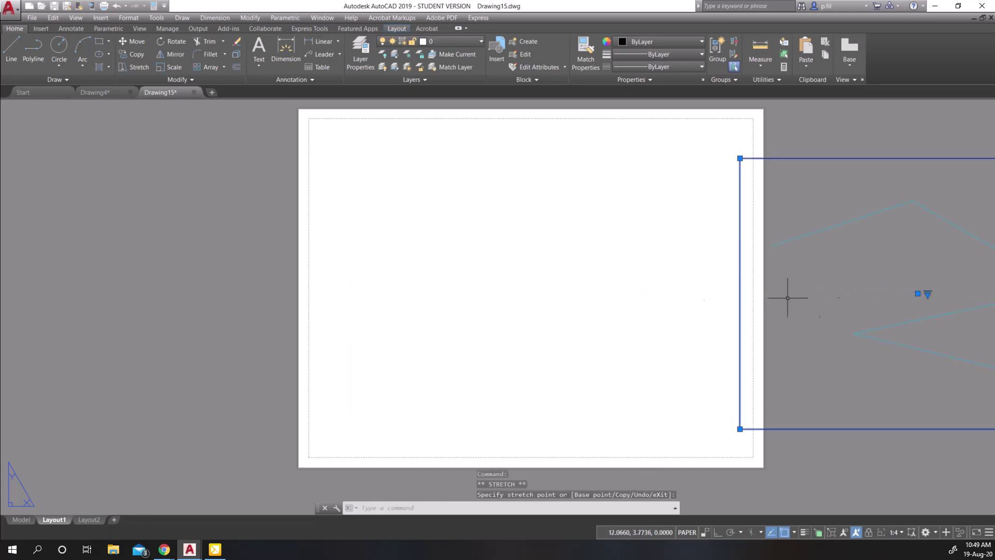
scroll(430, 300, down, 3)
scroll(452, 299, up, 1)
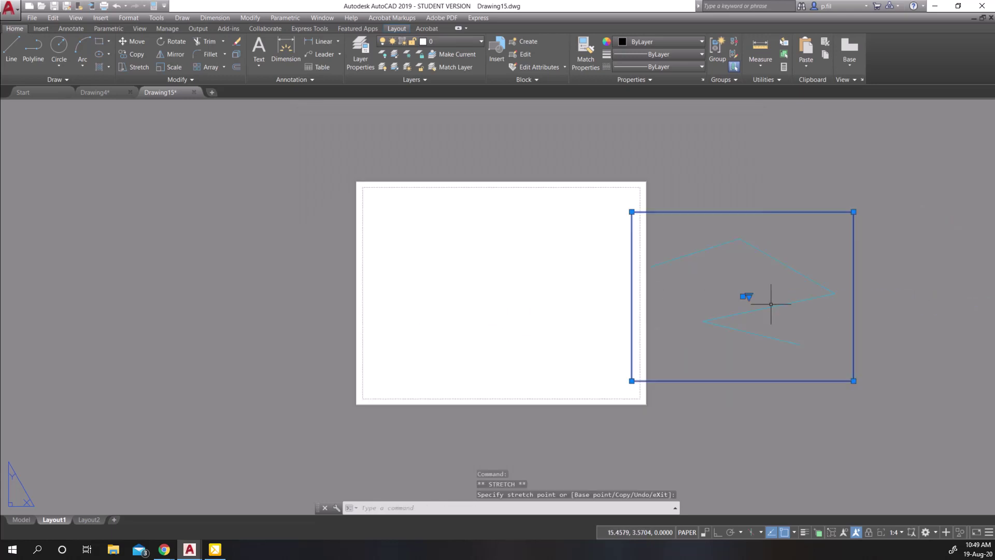
click(743, 297)
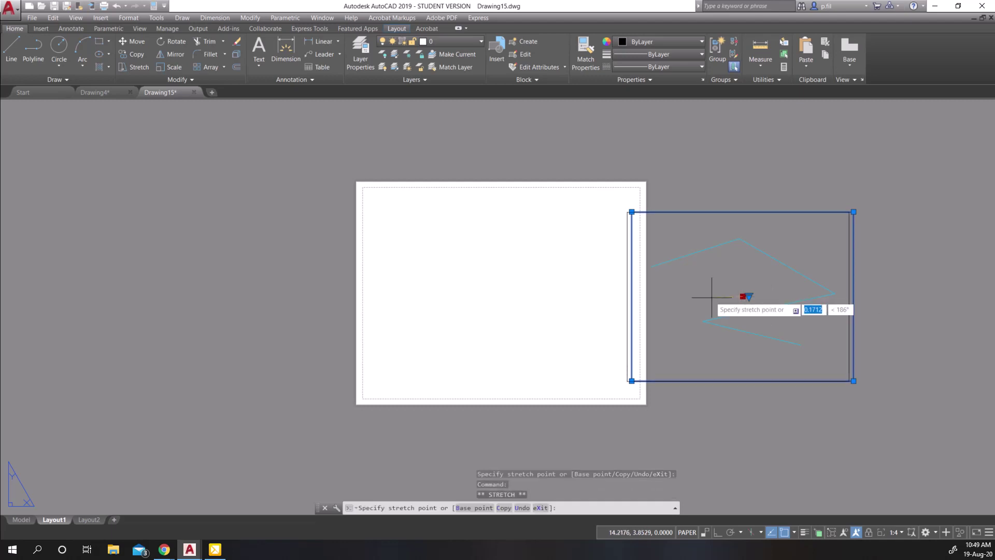
click(500, 292)
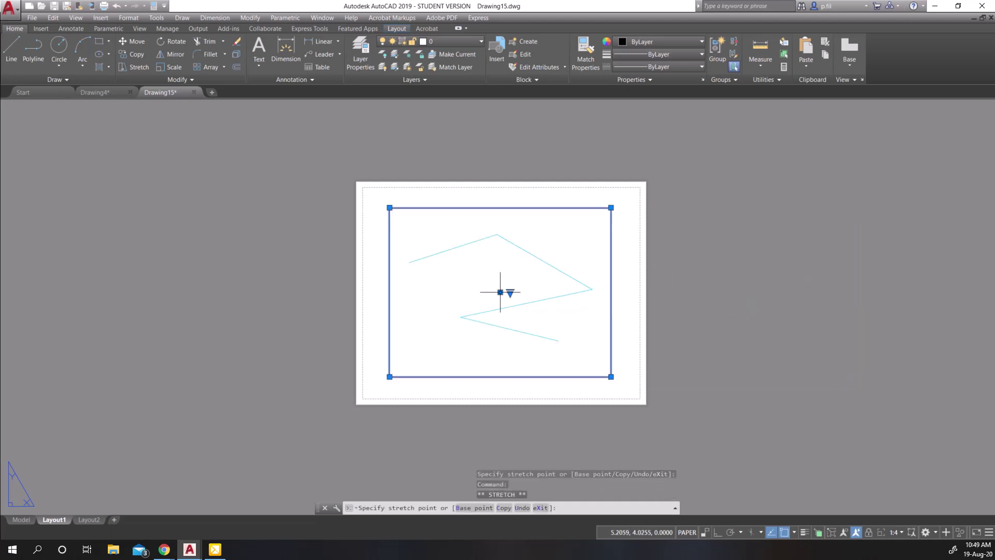
Stretch the viewport's top-right and bottom-left corners out to the sheet margins
click(611, 207)
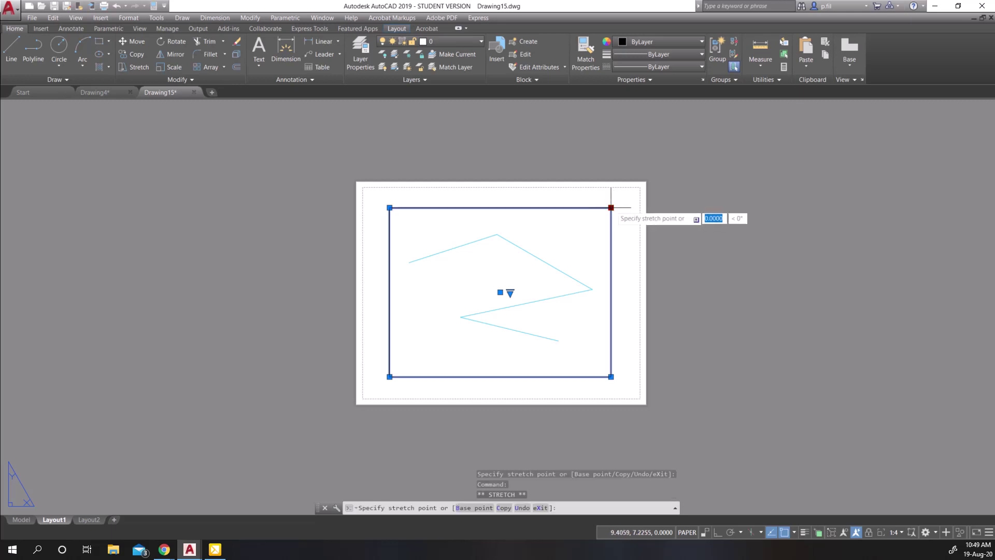
click(638, 192)
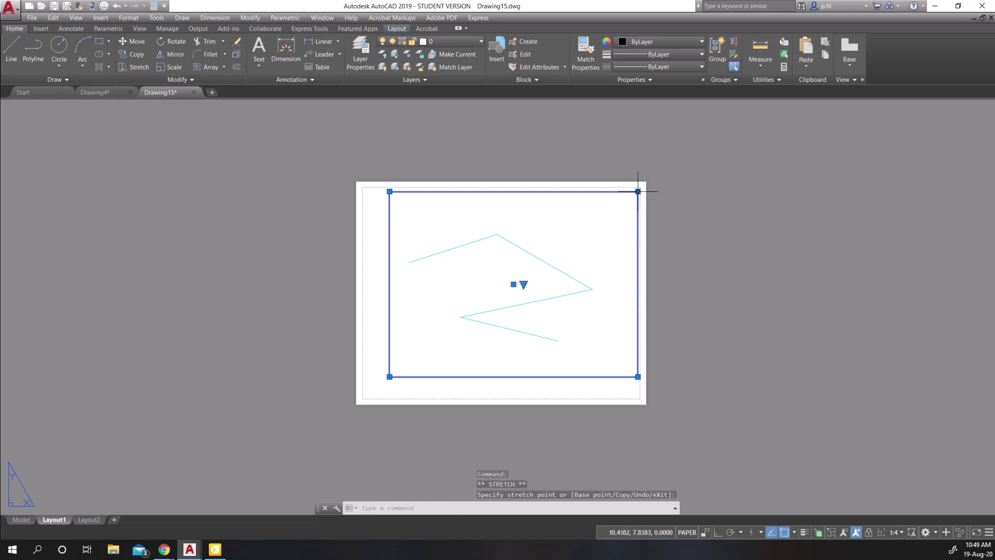
click(389, 377)
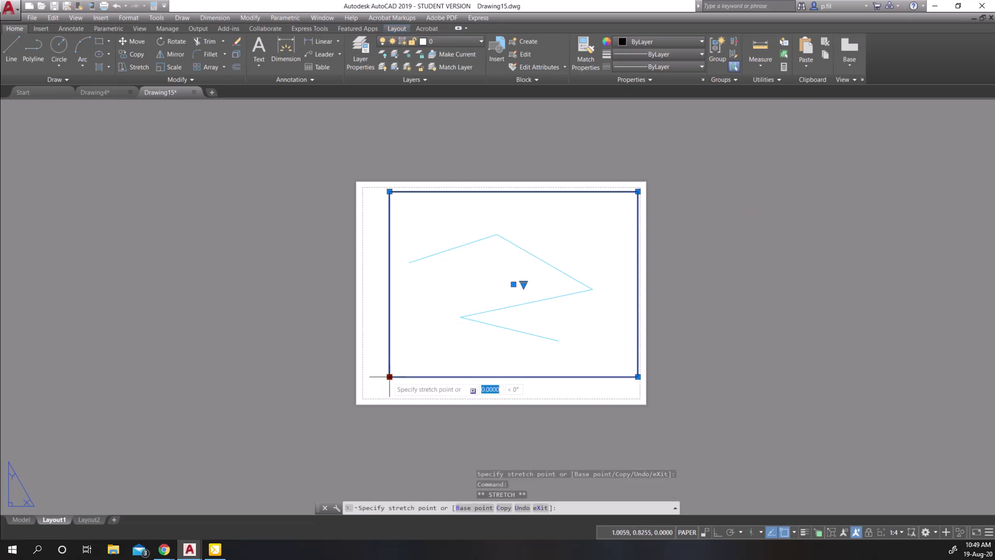
click(365, 397)
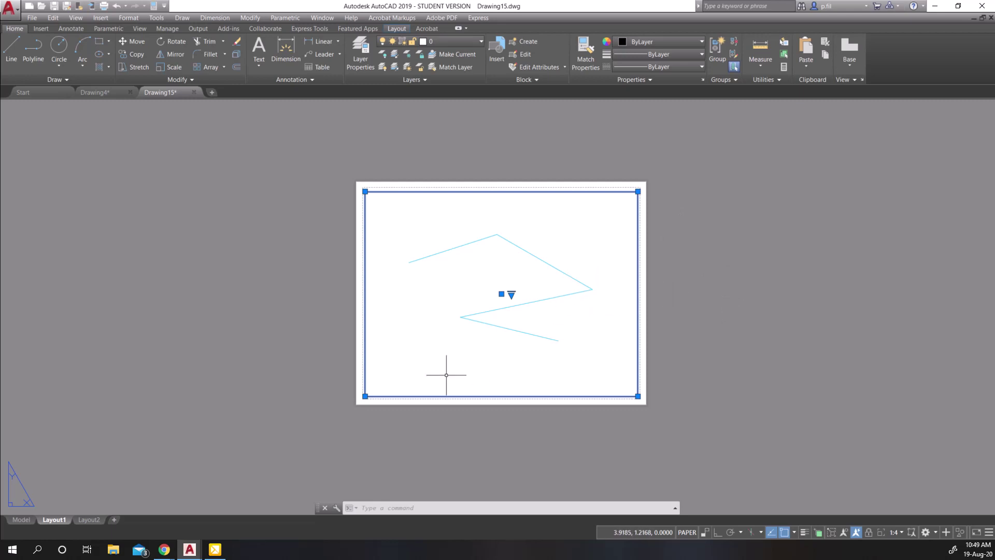
key(Escape)
key(Escape)
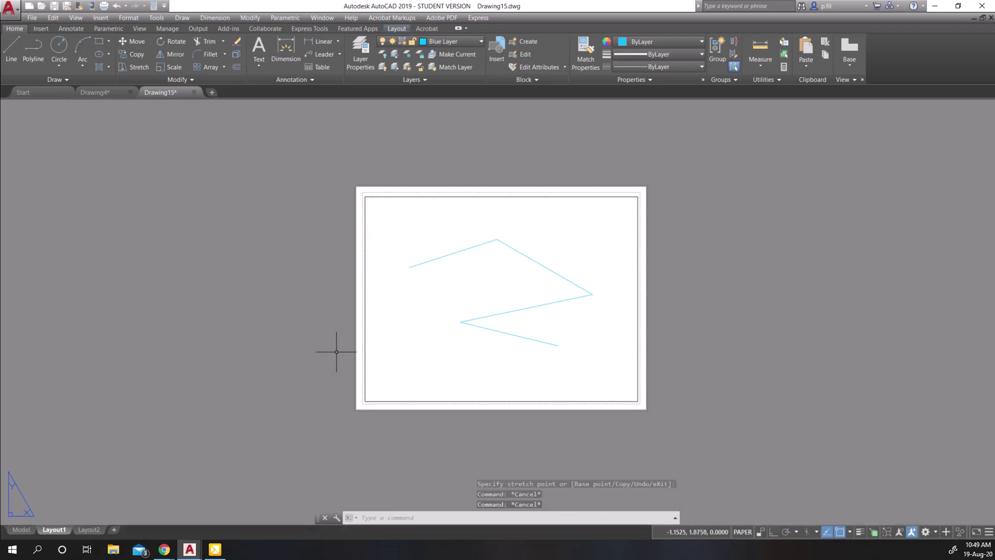
View the blue zigzag lines in model space with a few zooms, then return to Layout1
click(20, 530)
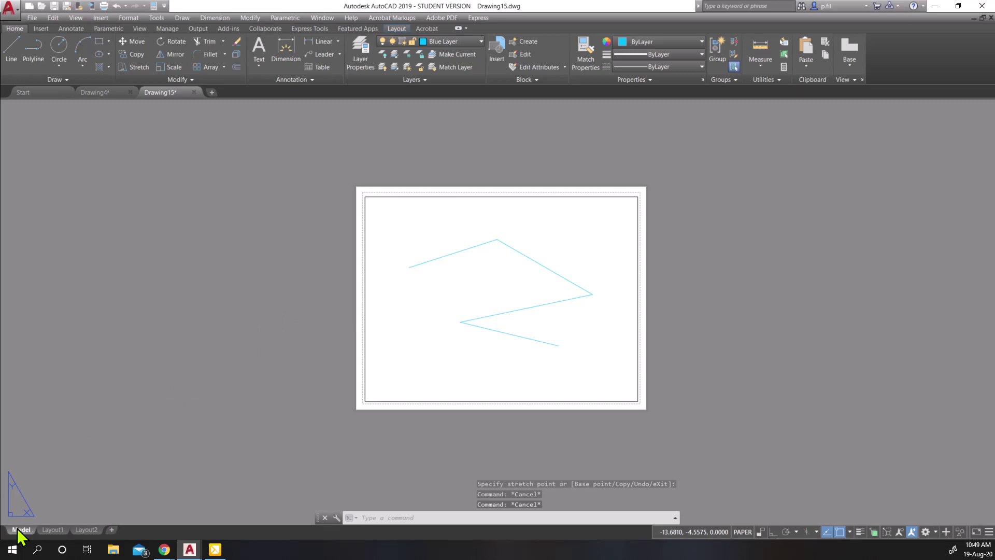
scroll(481, 284, down, 5)
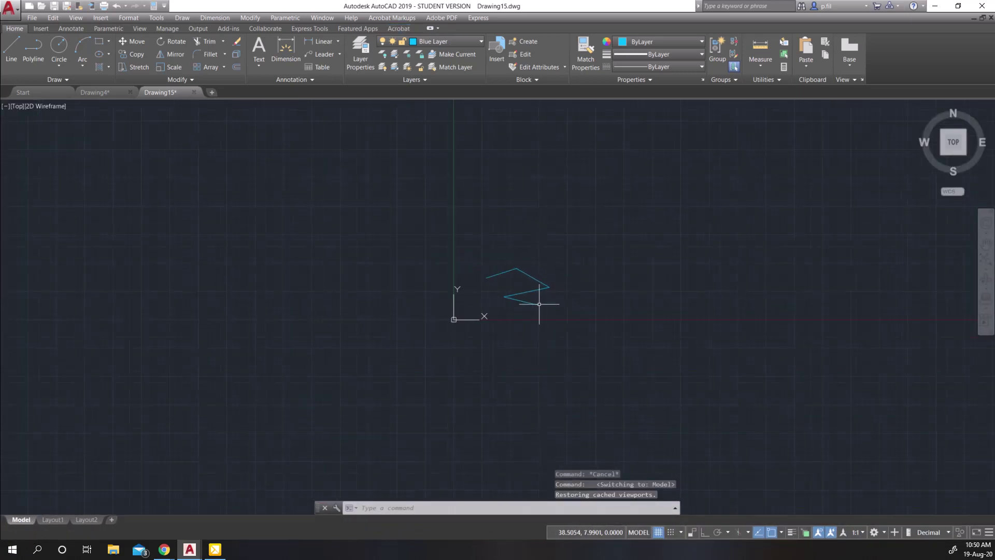
scroll(533, 280, up, 7)
scroll(501, 276, down, 2)
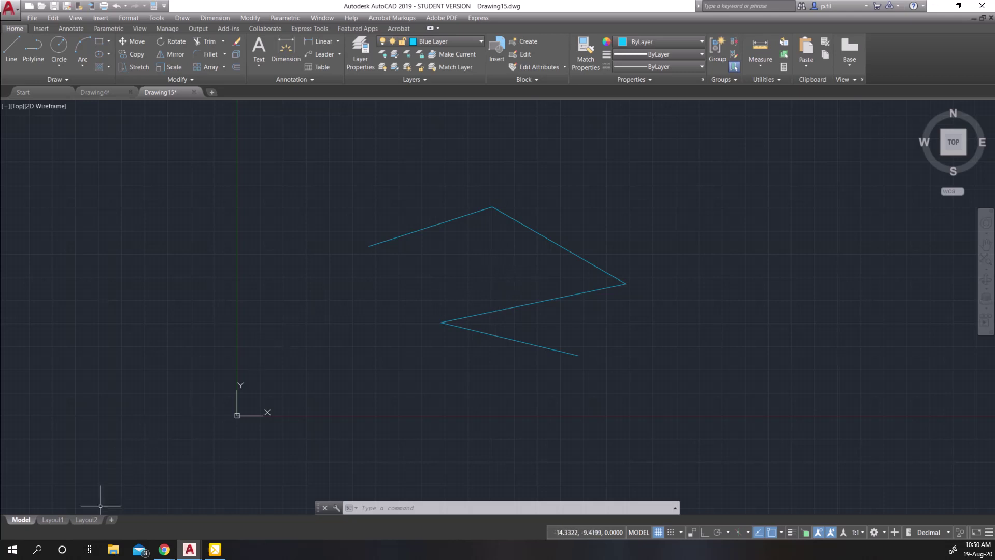
click(53, 520)
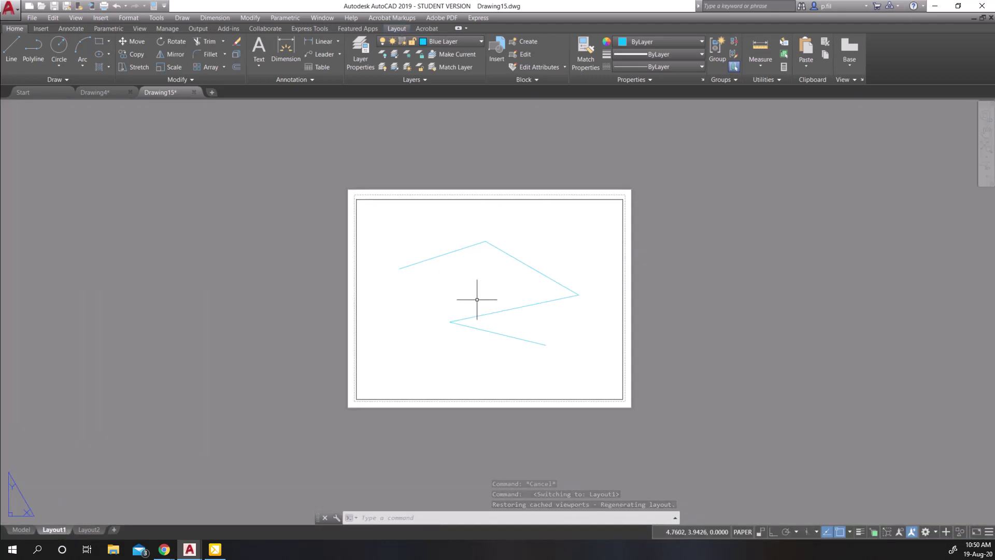
Enter model space inside the Layout1 viewport so the zigzag can be edited
scroll(482, 294, up, 2)
scroll(485, 292, down, 2)
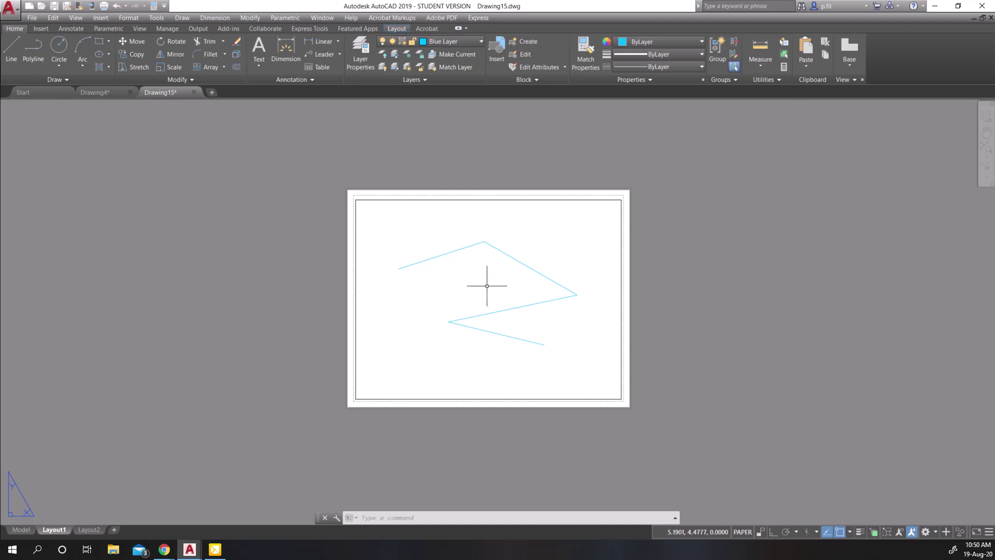
double_click(487, 286)
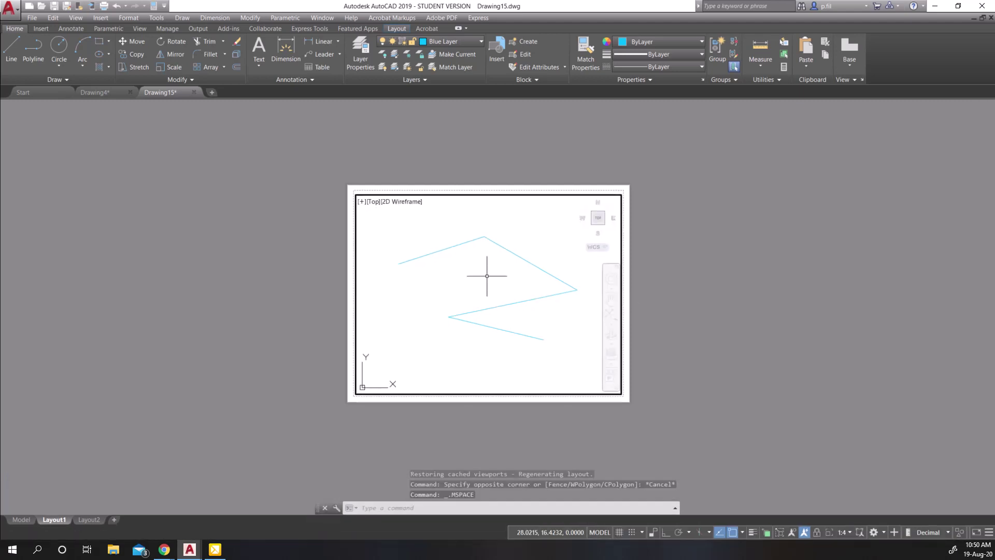
Stretch the first zigzag line's left endpoint down onto the long middle line
mouse_move(491, 291)
middle_down()
mouse_move(442, 286)
mouse_move(454, 320)
mouse_move(538, 251)
mouse_move(506, 351)
mouse_move(524, 244)
mouse_move(521, 337)
mouse_move(491, 294)
middle_up()
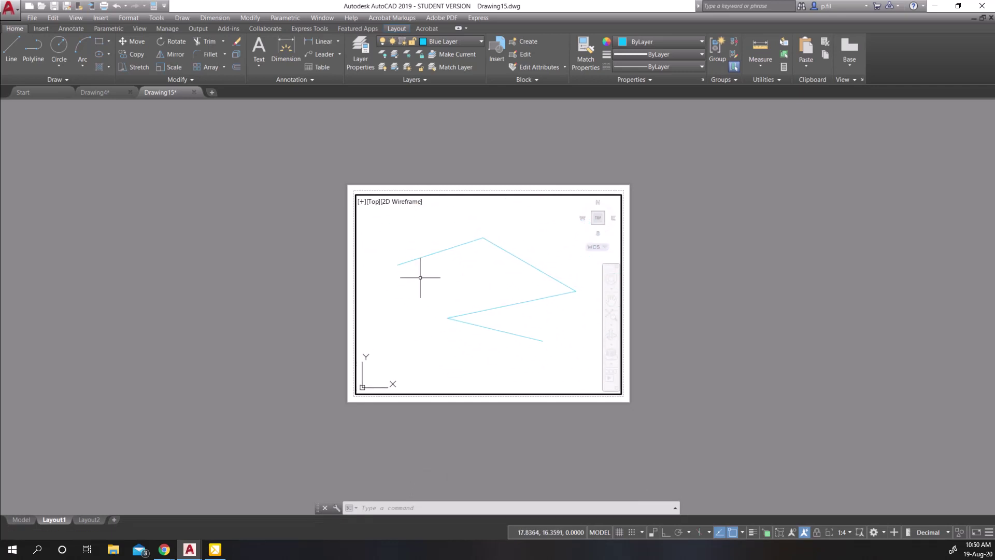
click(398, 265)
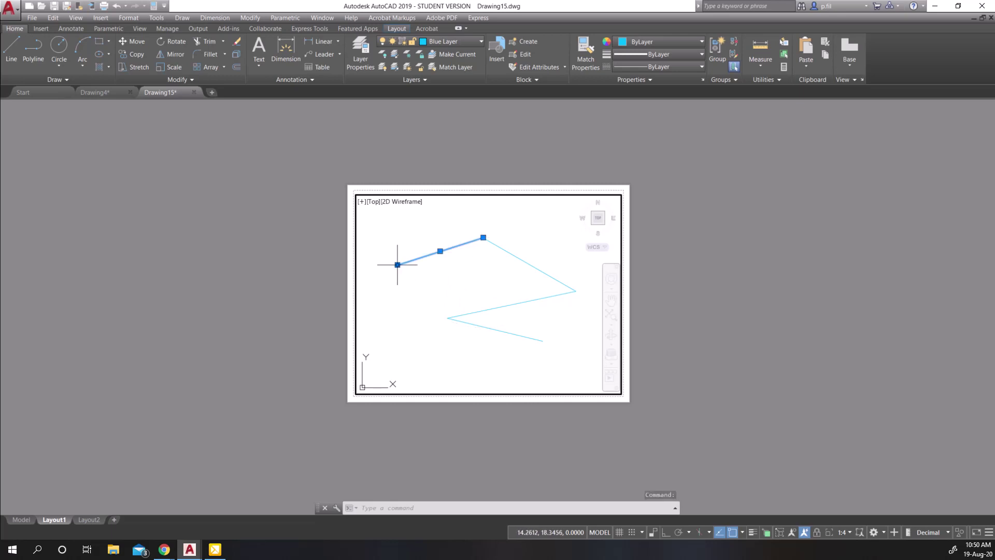
click(398, 265)
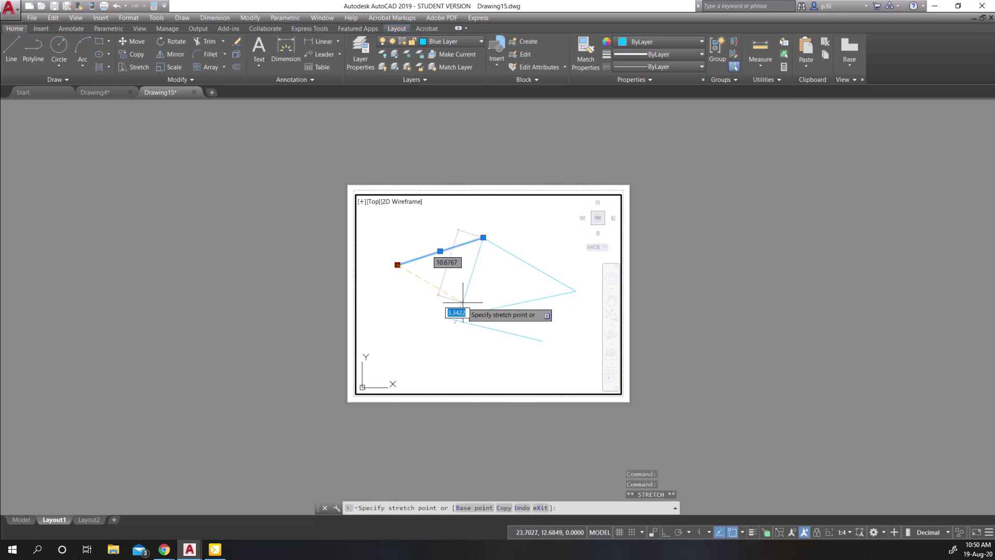
click(503, 307)
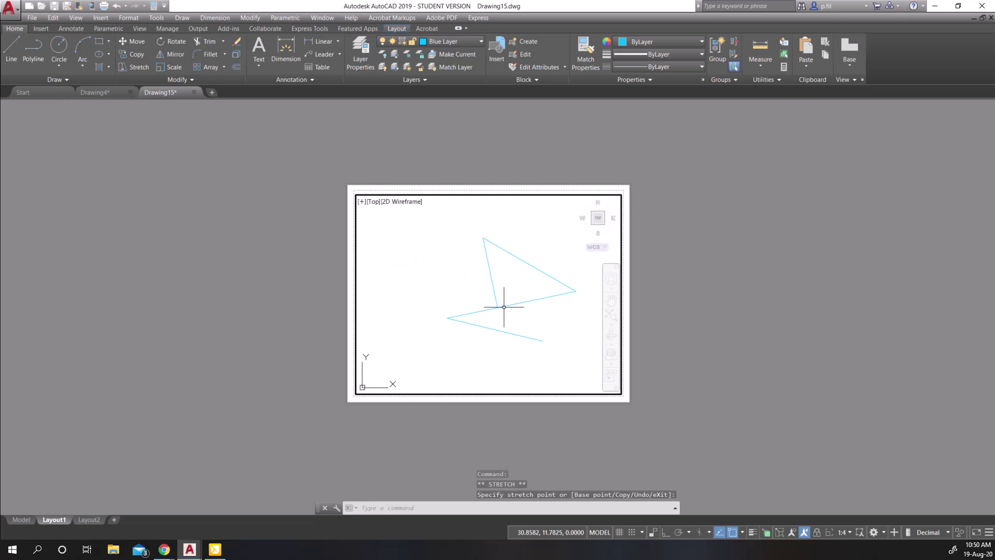
key(Escape)
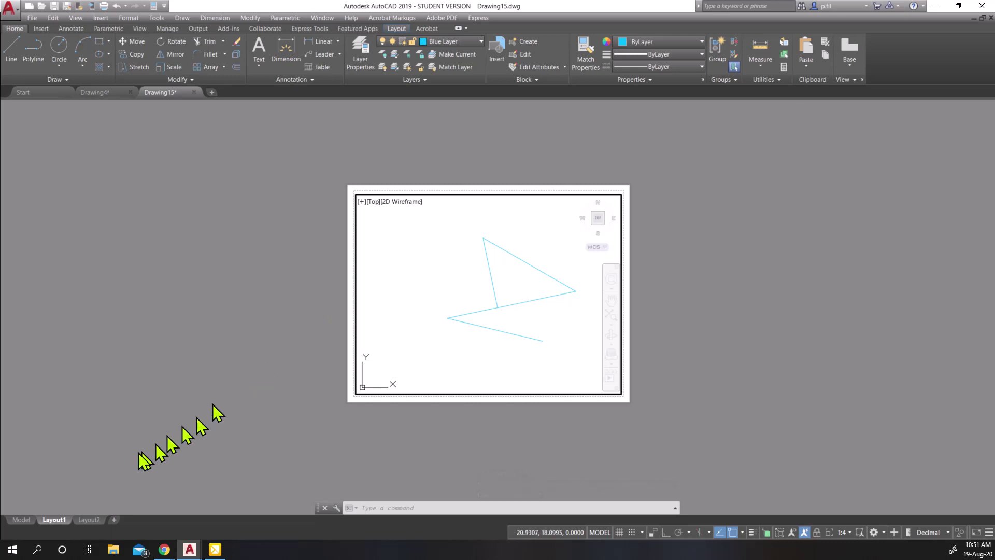
Check the triangle-shaped zigzag in model space, then return to Layout1 paper space and zoom
click(21, 519)
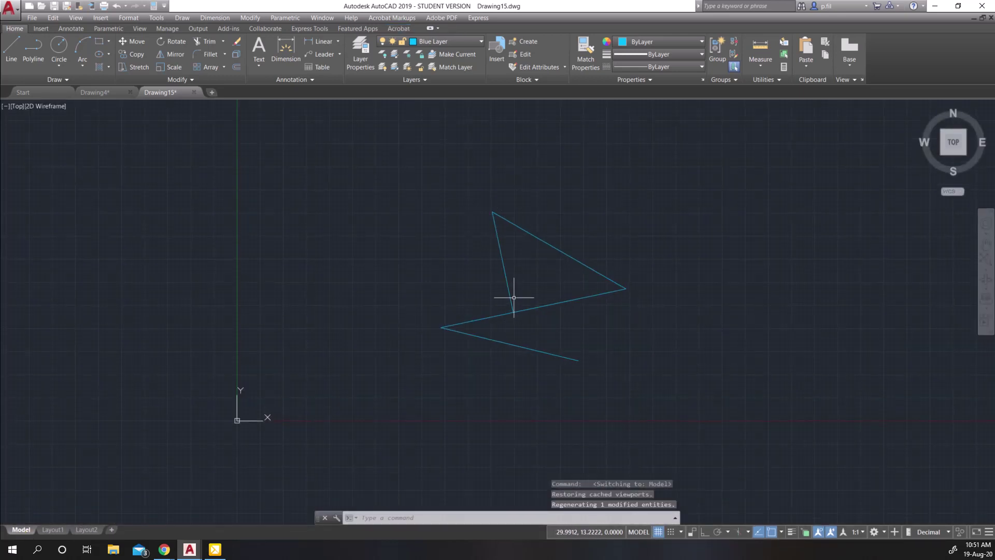
click(54, 529)
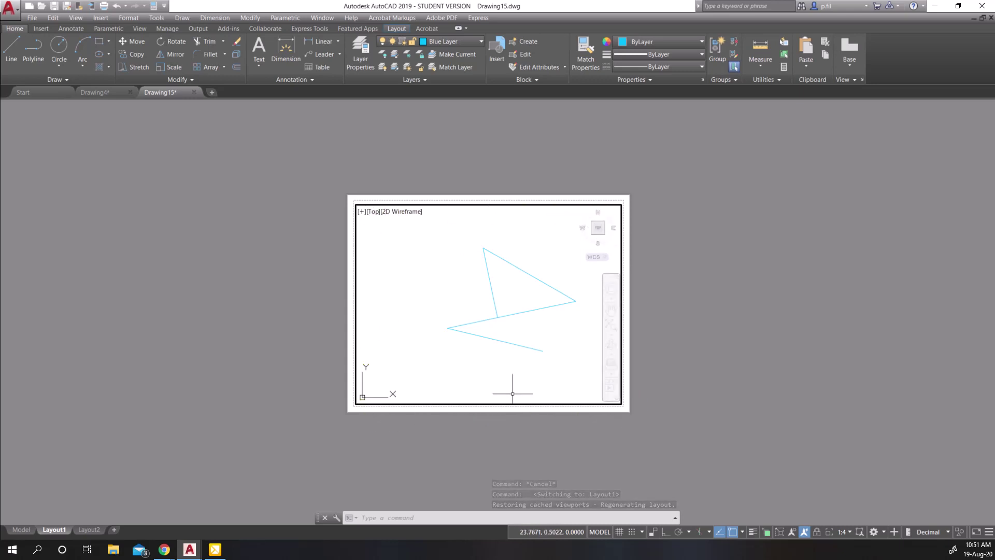
double_click(732, 232)
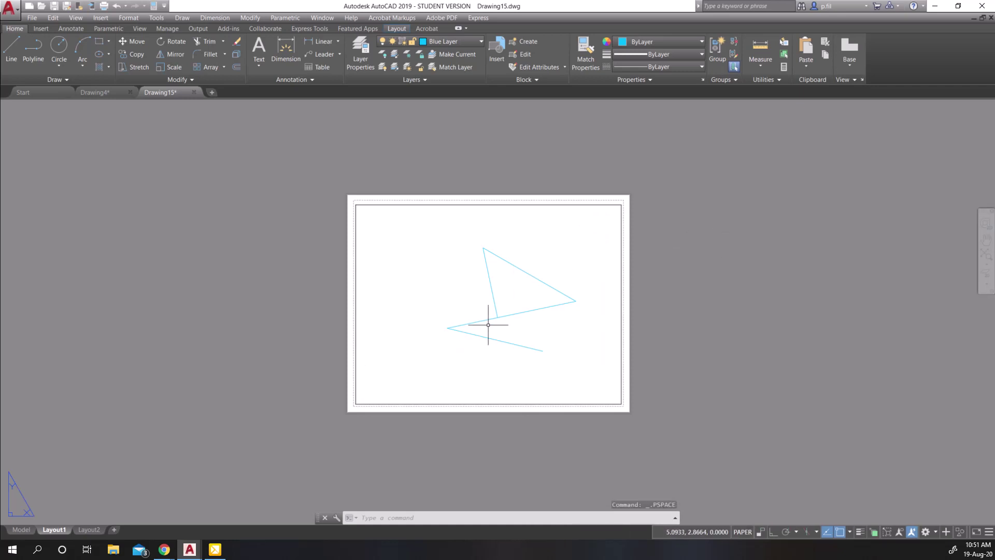
scroll(498, 306, down, 4)
scroll(497, 305, up, 4)
scroll(498, 305, up, 2)
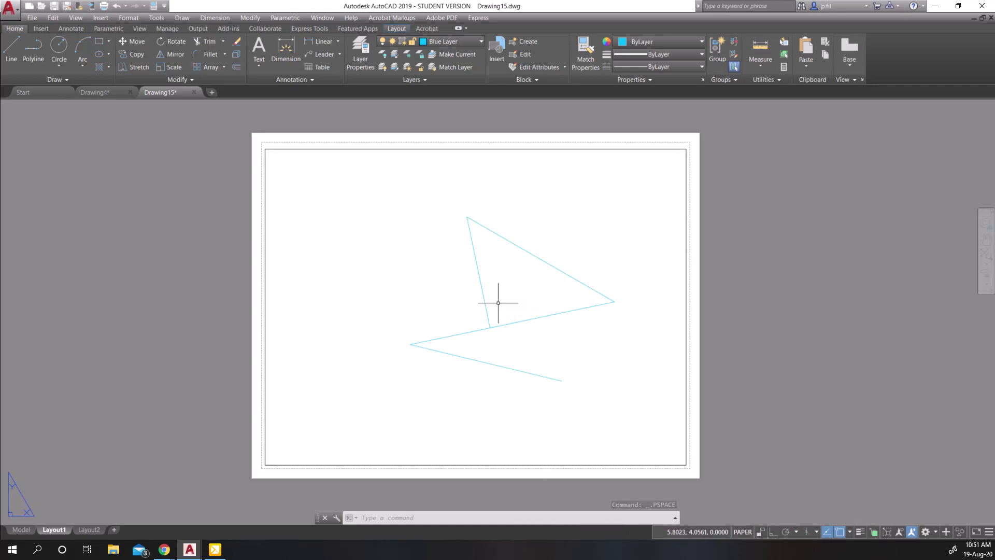